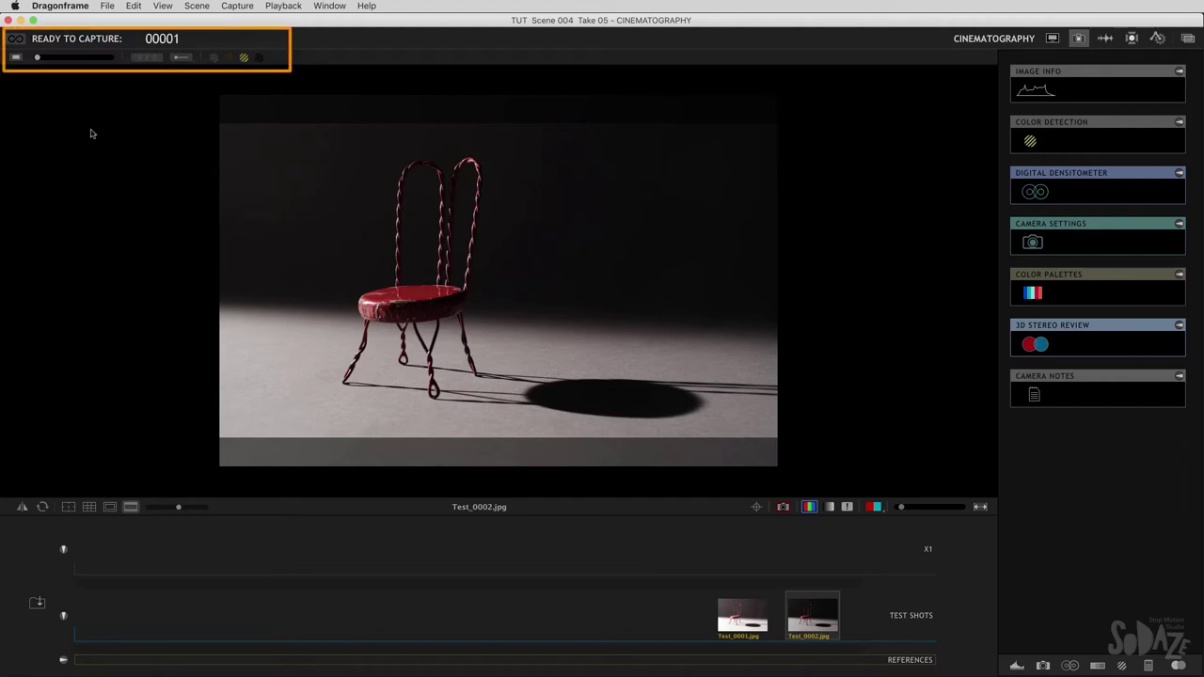
Lighten the viewer background surrounding the image from black to dark gray
left_click(38, 59)
mouse_move(39, 59)
left_mouse_down()
mouse_move(105, 59)
mouse_move(35, 58)
mouse_move(102, 60)
mouse_move(50, 58)
left_mouse_up()
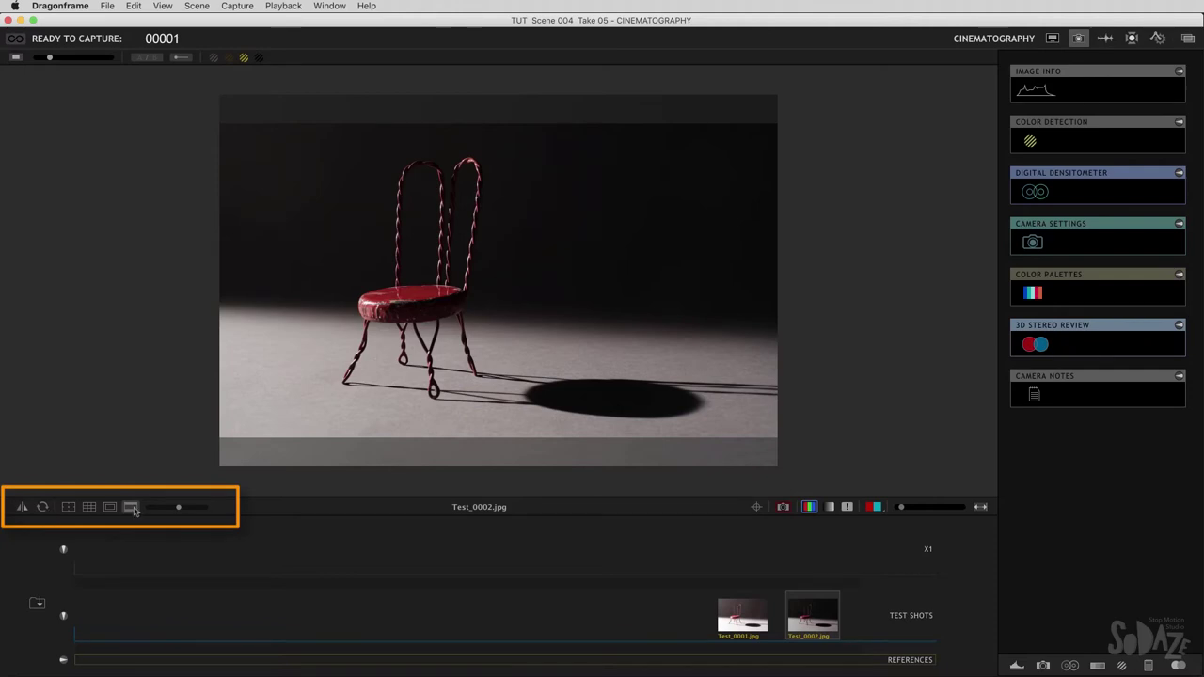
Try the image rotation, the flip and the grid overlay, restoring the original view after each
left_click(43, 508)
left_click(42, 508)
left_click(24, 509)
left_click(24, 509)
left_click(89, 506)
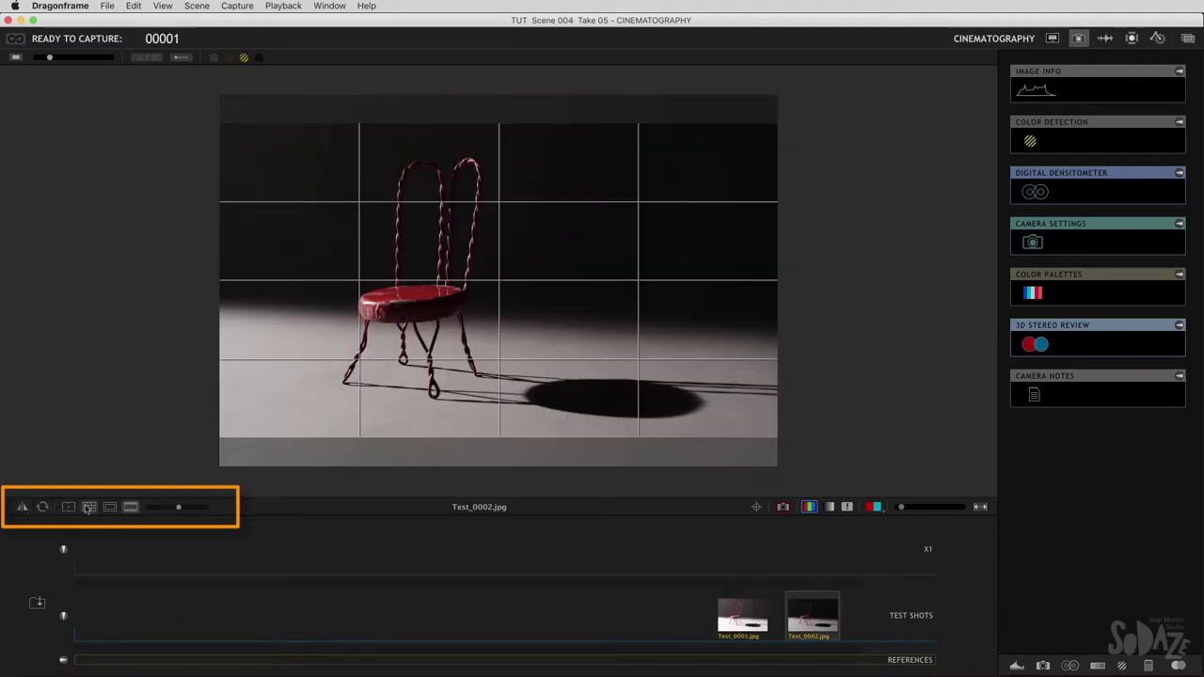
left_click(89, 508)
Reduce the opacity of the mask bars over the upper and lower edges of the image
mouse_move(179, 507)
left_mouse_down()
mouse_move(158, 508)
mouse_move(201, 513)
mouse_move(164, 507)
left_mouse_up()
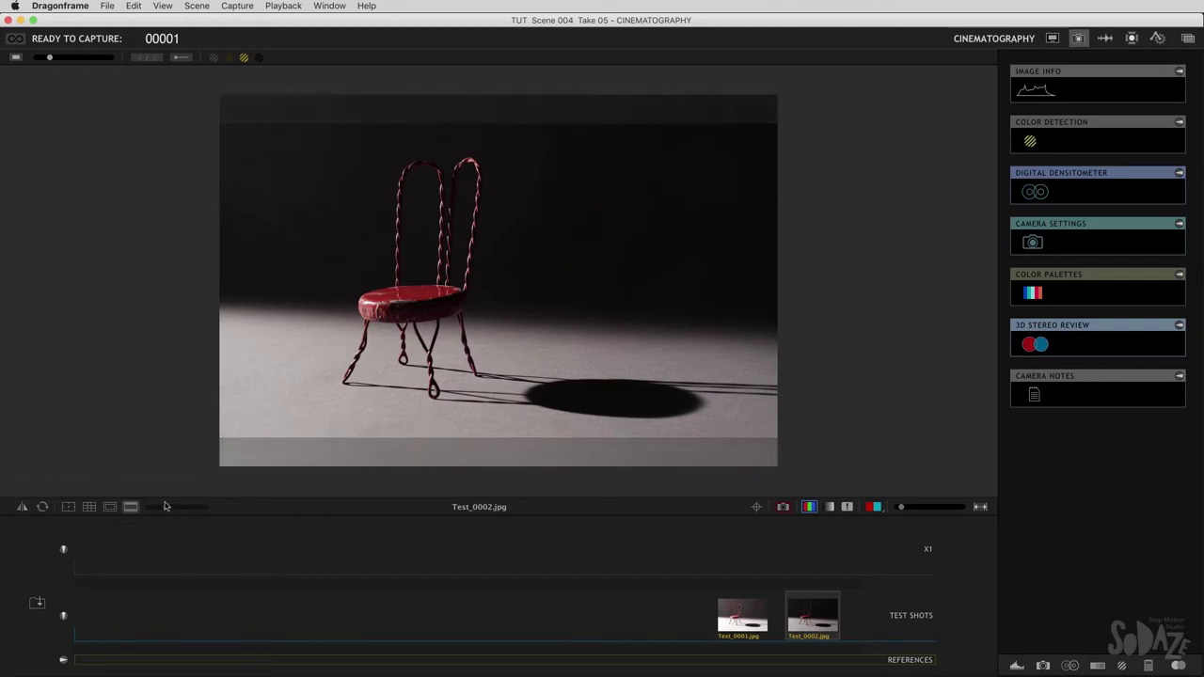
Switch to live view and check focus magnified on the chair's red seat, then leave the focus check
key("3")
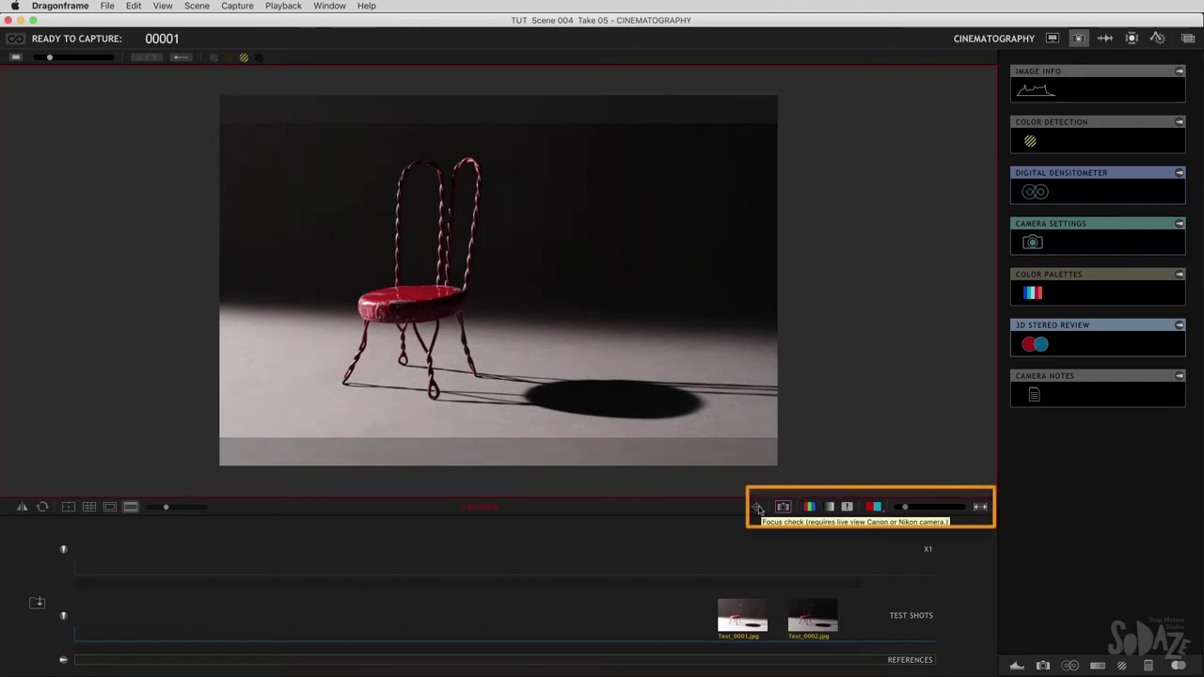
left_click(757, 508)
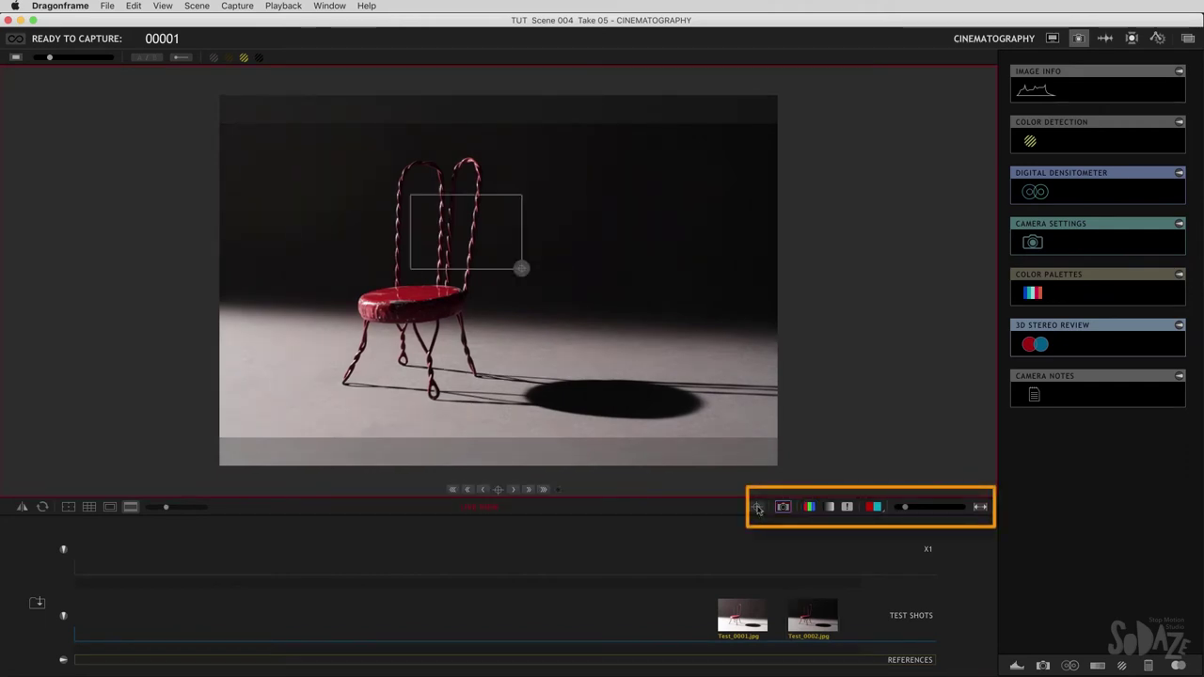
left_click_drag(485, 256, 439, 313)
double_click(439, 313)
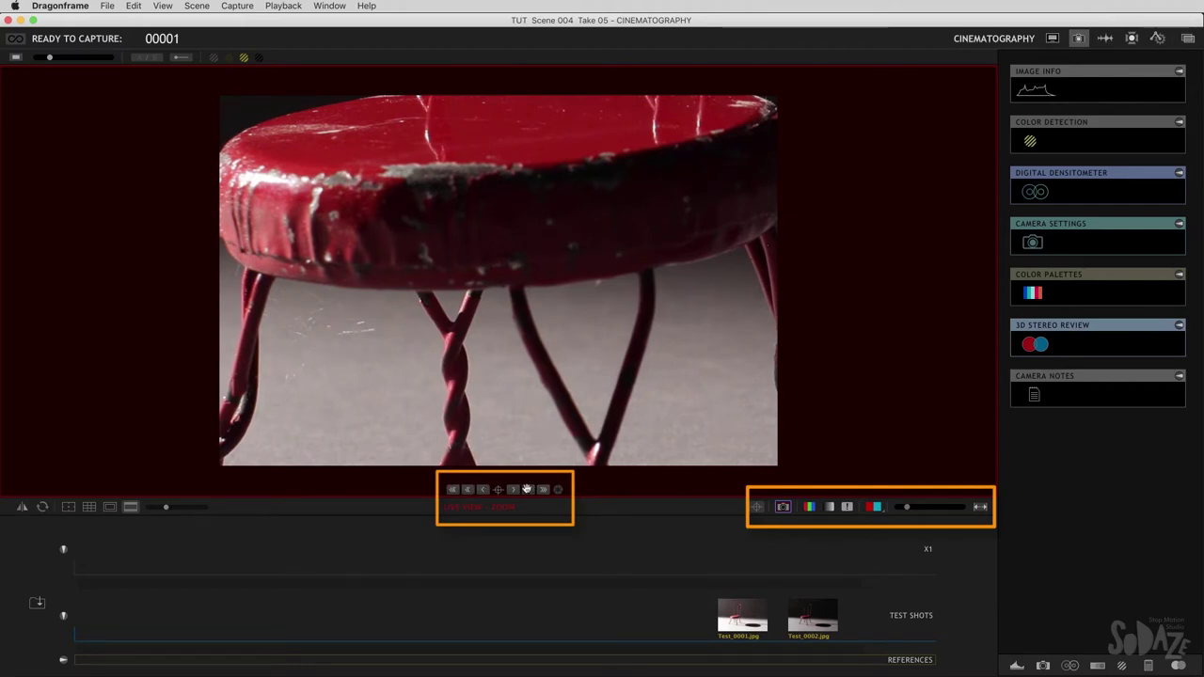
left_click(558, 489)
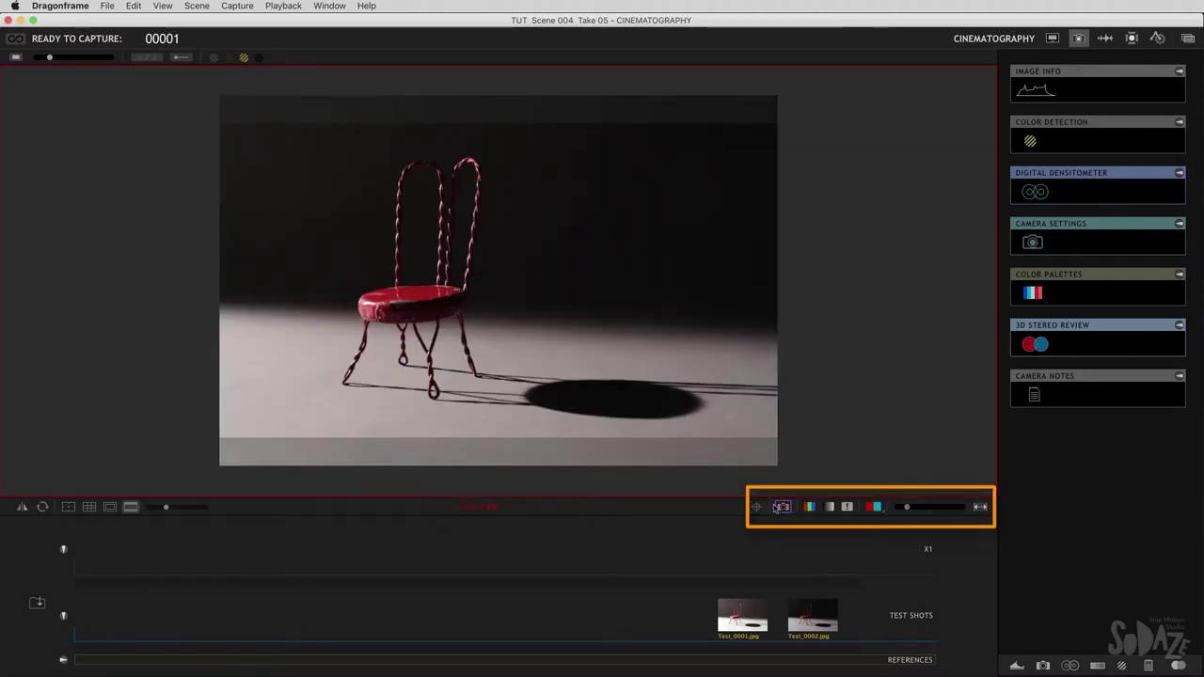
left_click(782, 508)
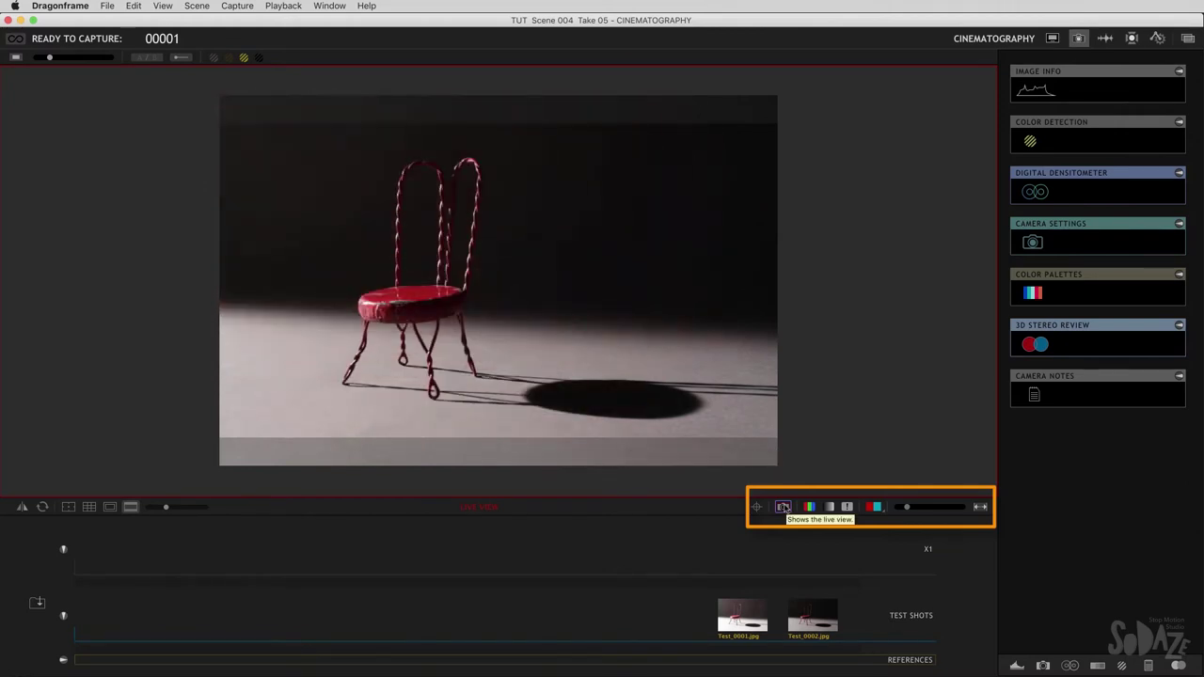
Examine test shot Test_0001.jpg in black-and-white and exposure-clipping display, and look over the comparison modes
left_click(810, 508)
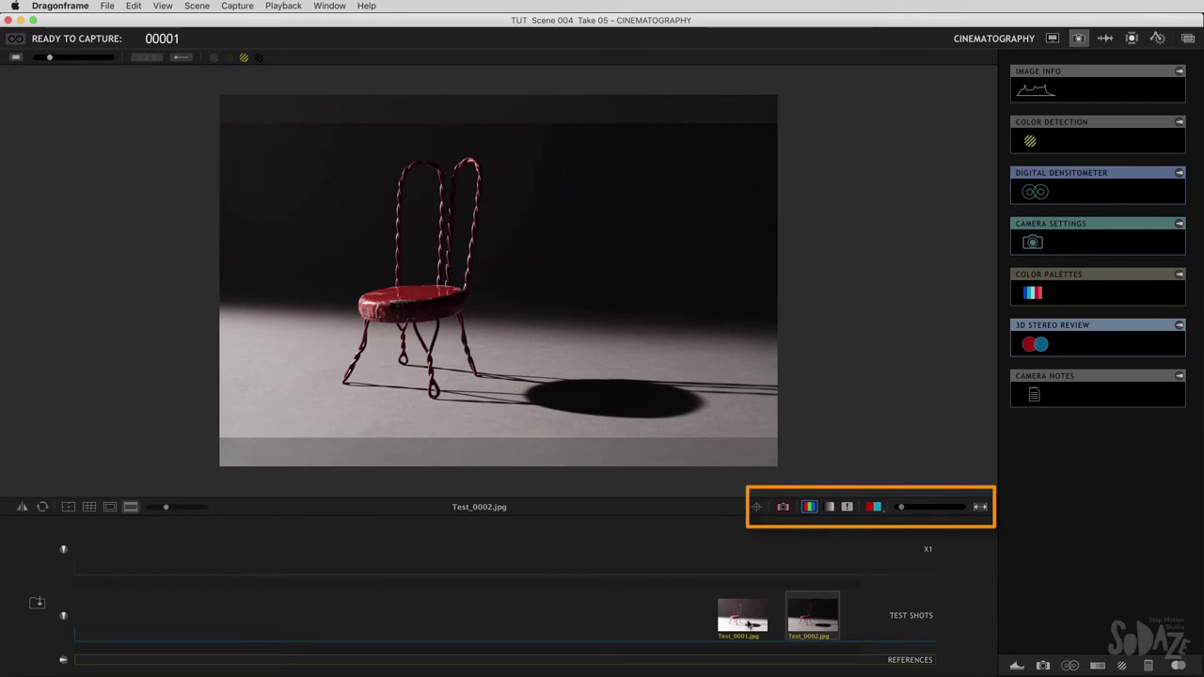
left_click(766, 619)
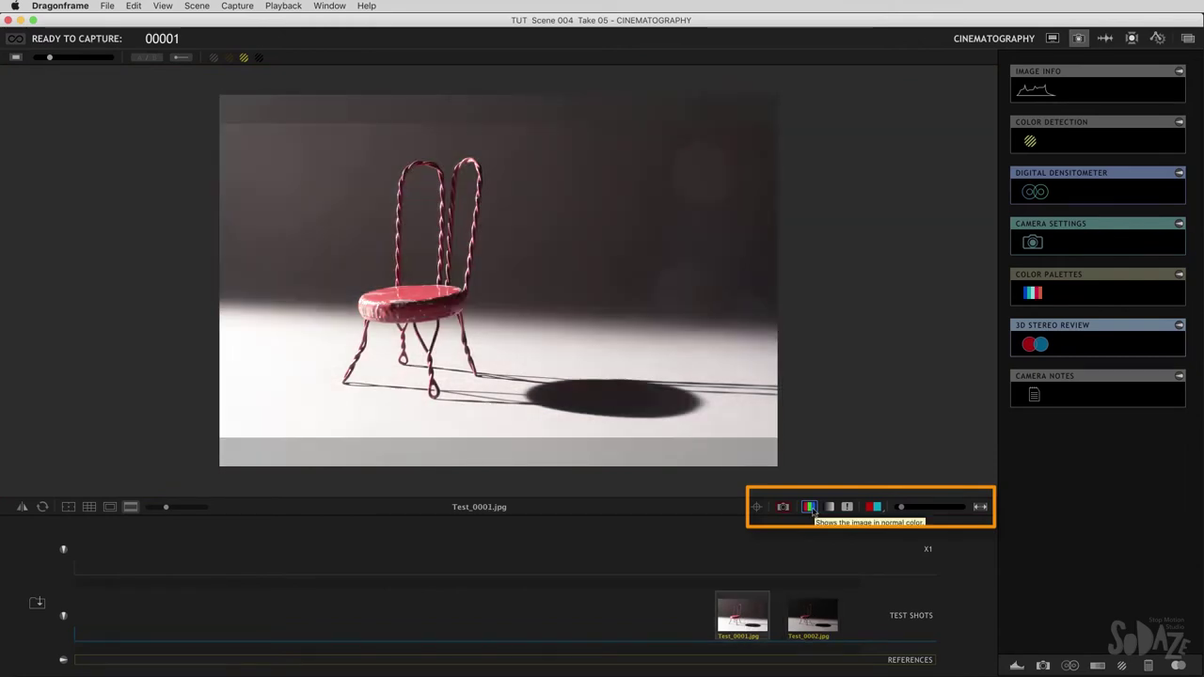
left_click(831, 508)
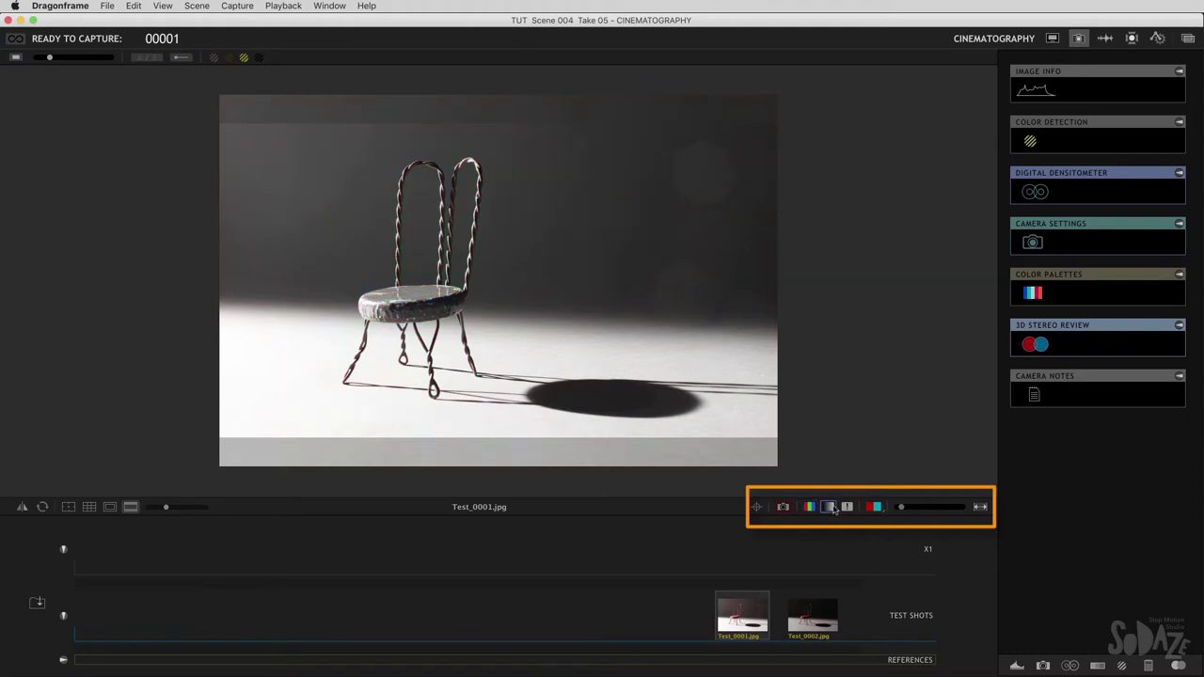
left_click(847, 508)
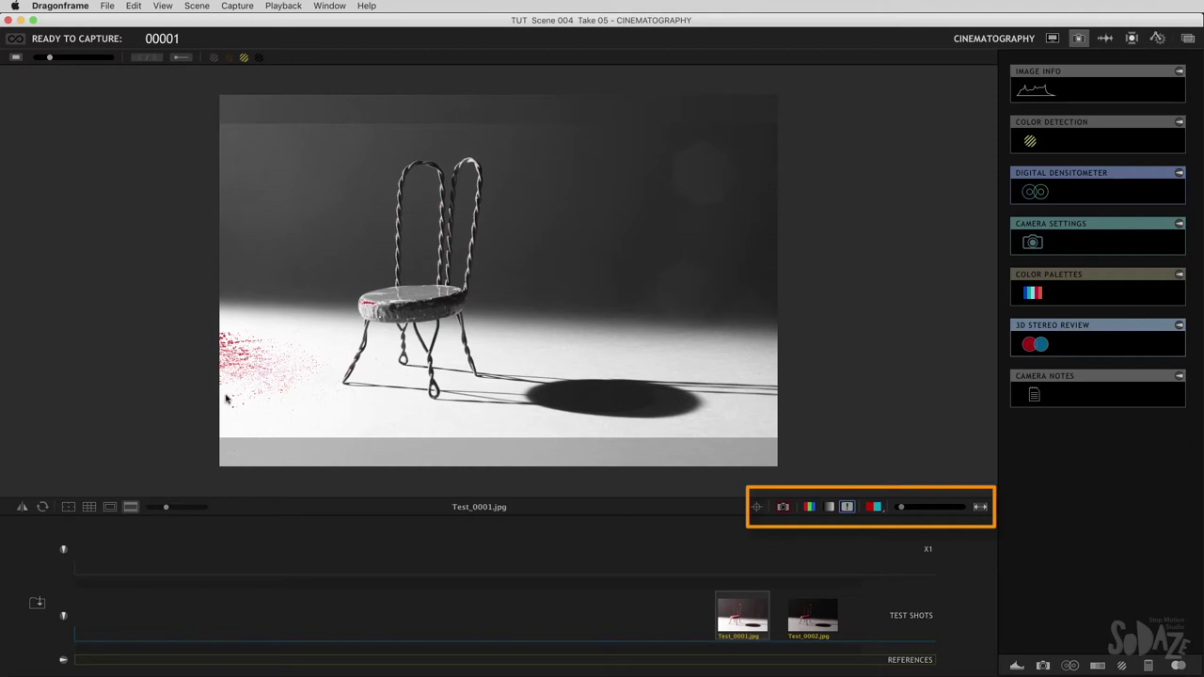
left_click(876, 508)
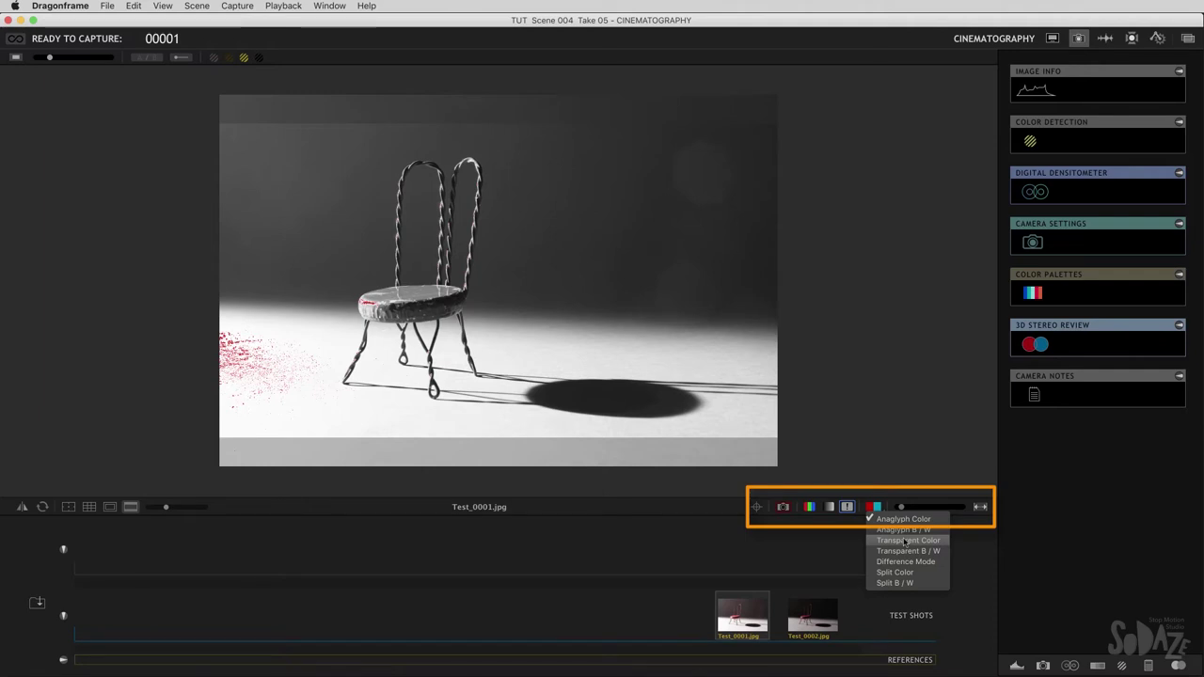
left_click(959, 546)
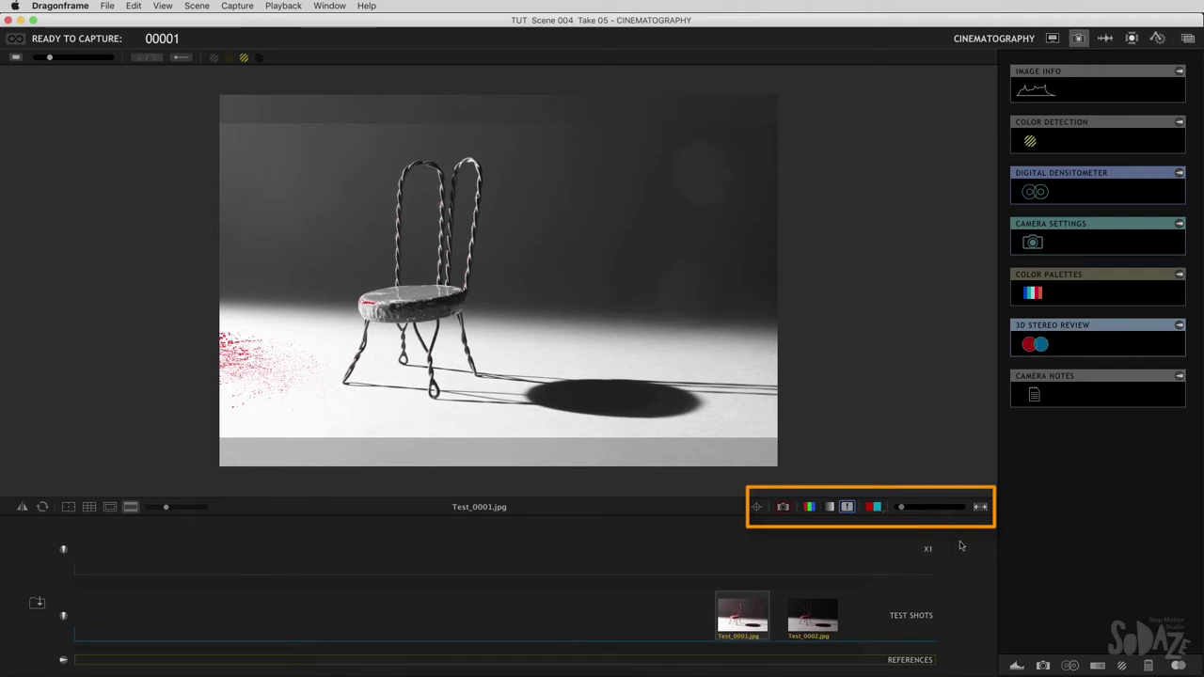
Return to live view, expand Camera Settings and capture a new test shot
left_click(783, 508)
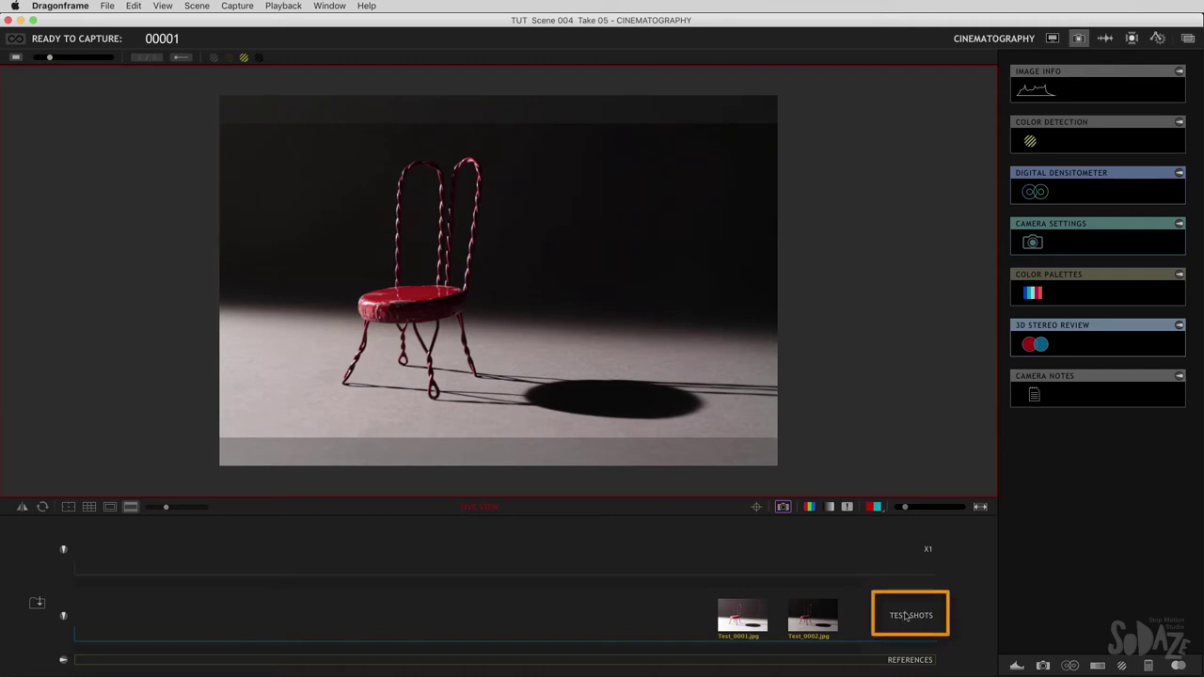
left_click(1179, 224)
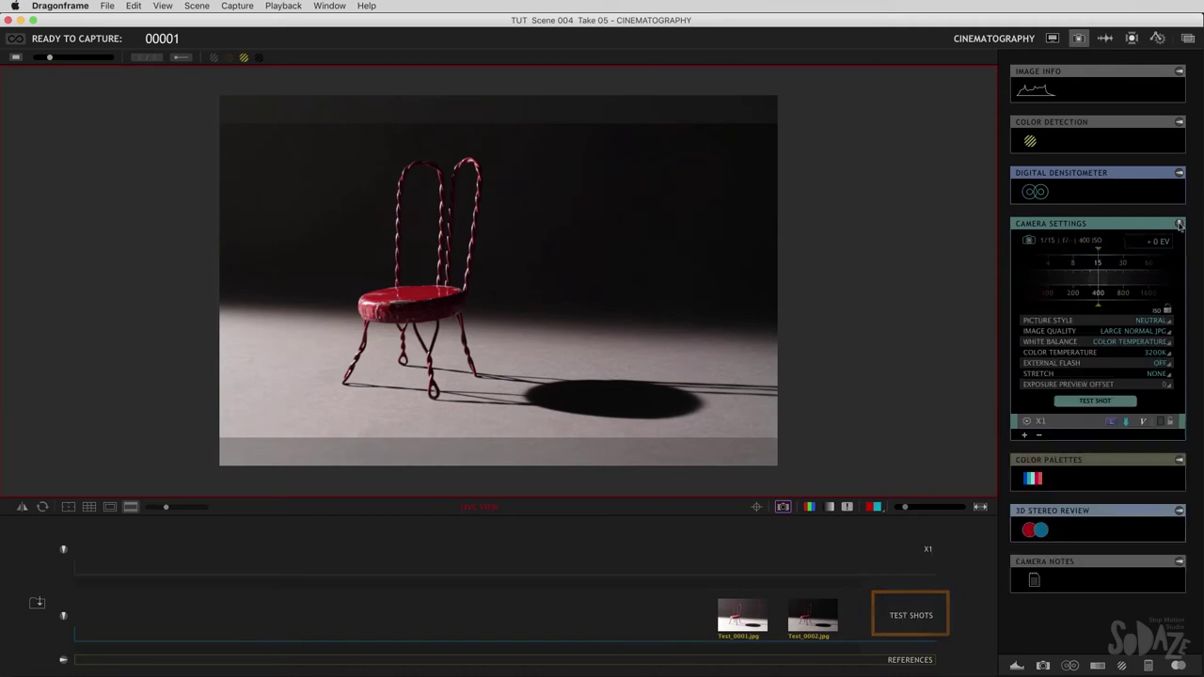
left_click(1109, 403)
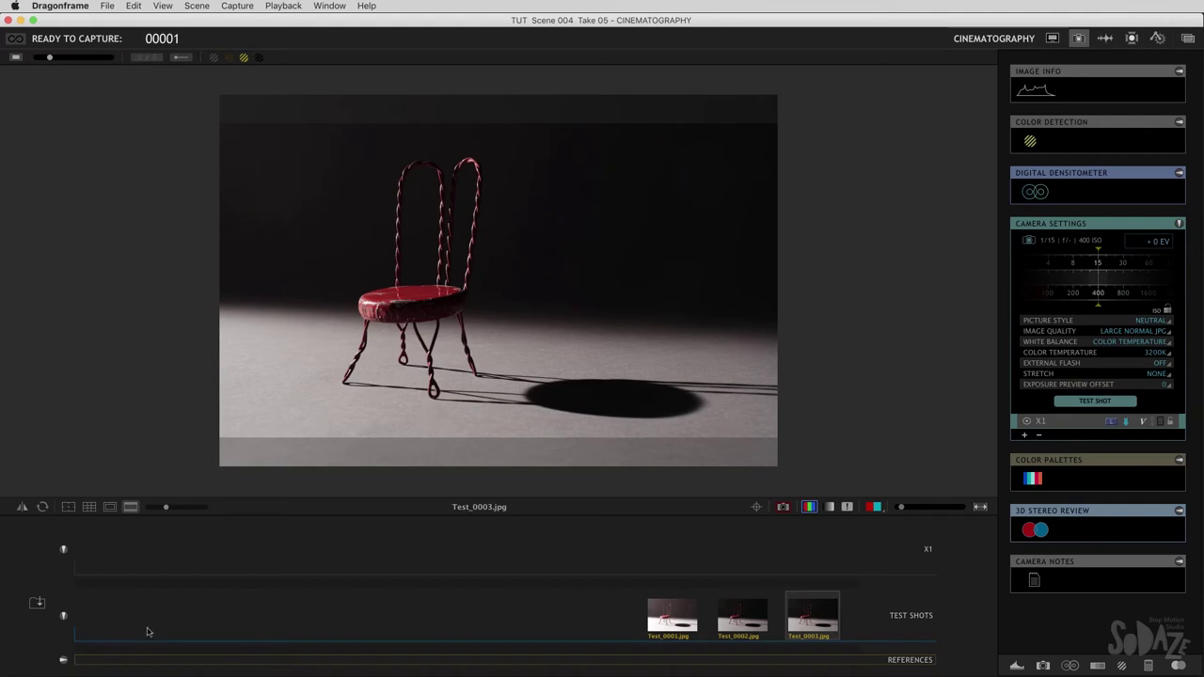
Expand the References track and move Test_0001.jpg into it from the Test Shots track
left_click(63, 661)
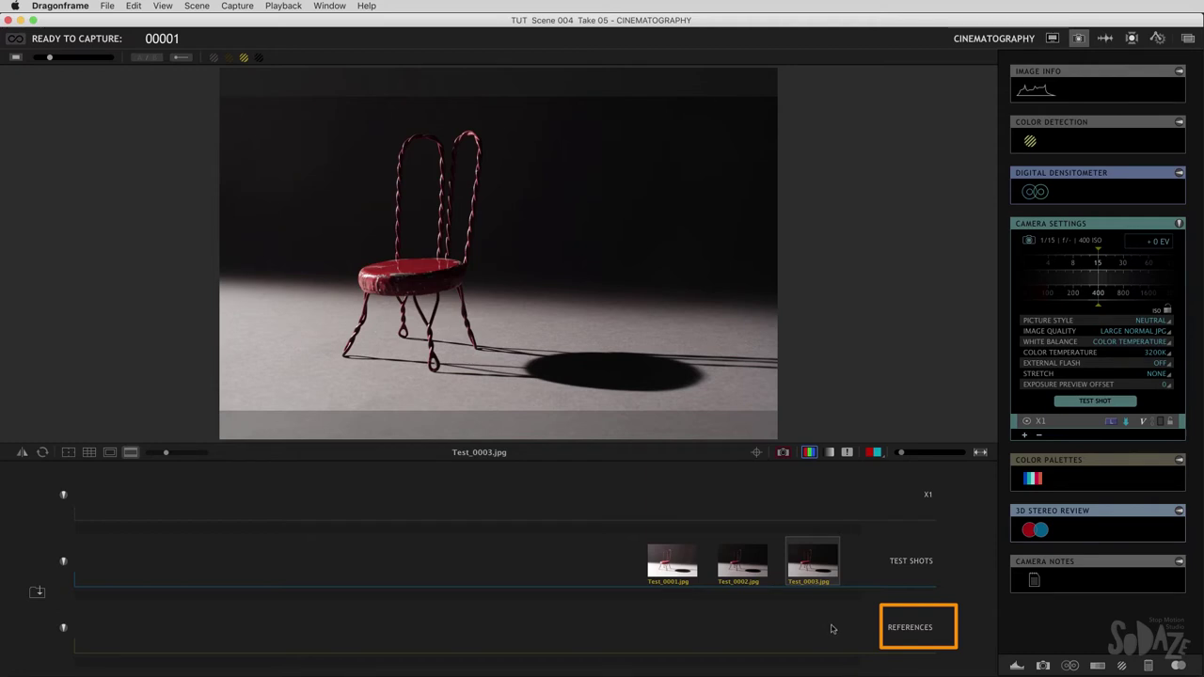
left_click(664, 571)
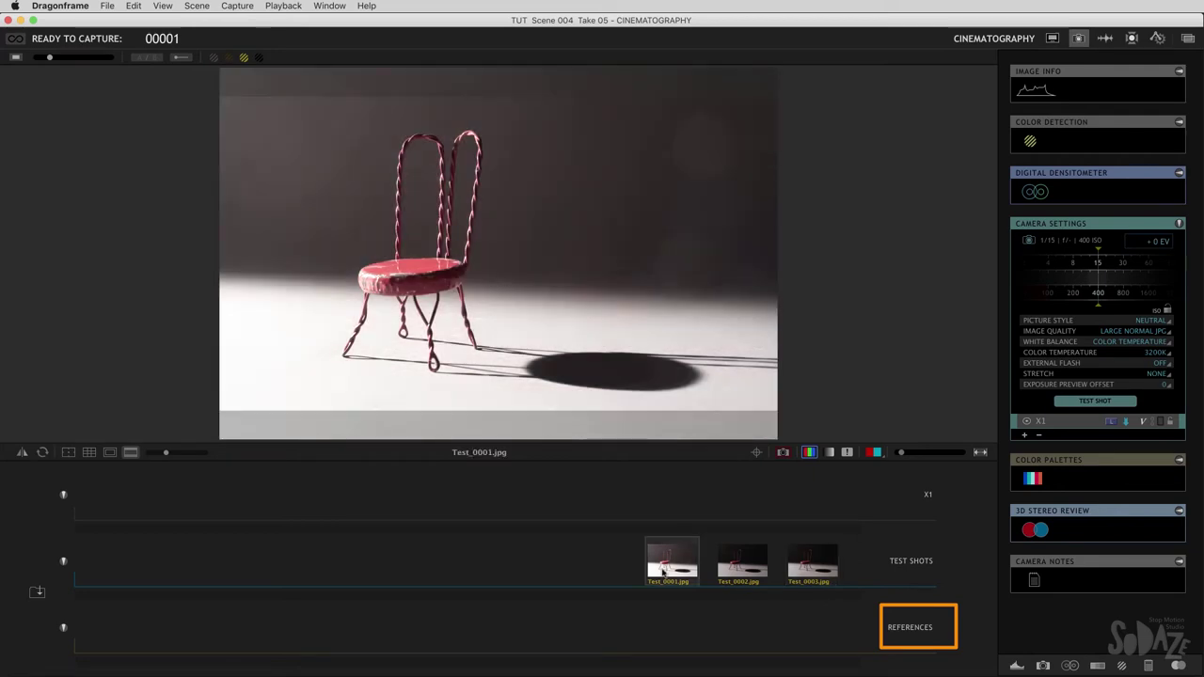
left_click_drag(670, 569, 845, 625)
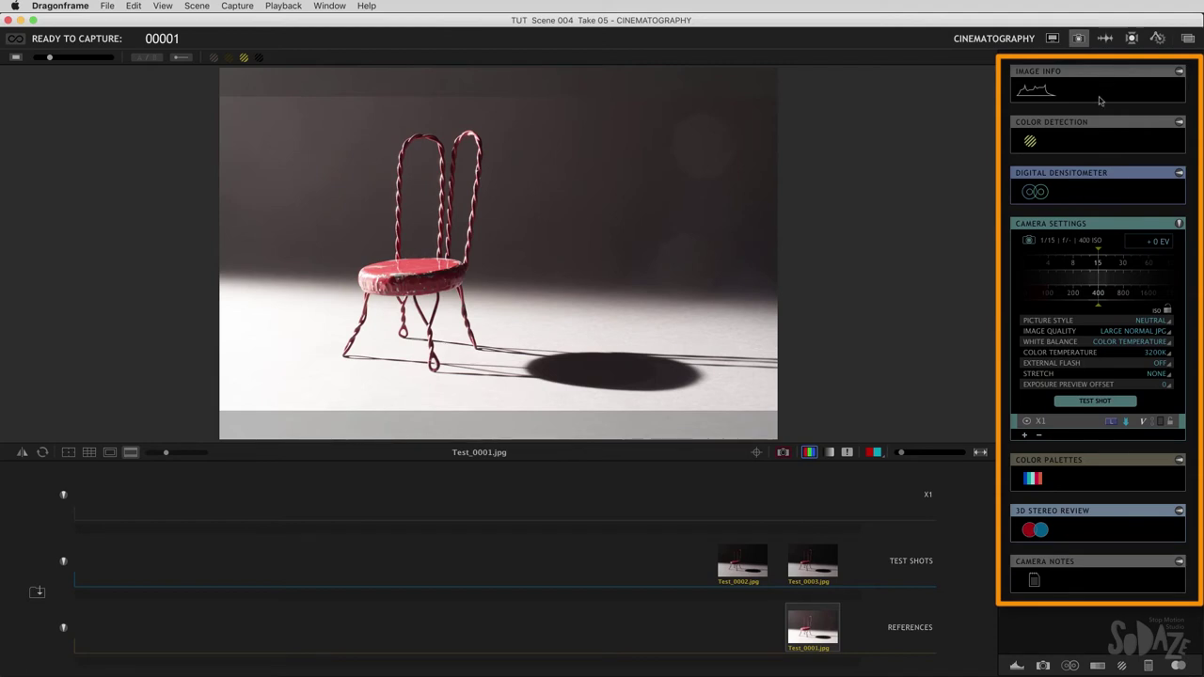
Reorder the palettes so that Camera Settings sits directly below Image Info
left_click_drag(1060, 232, 1060, 125)
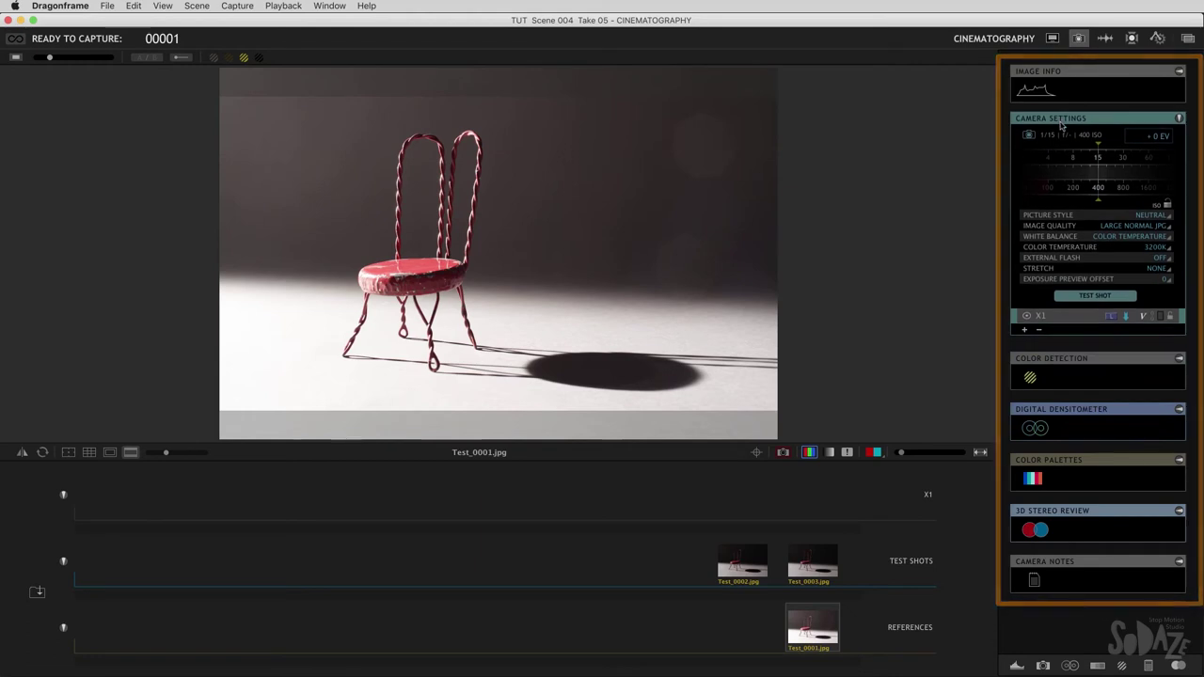
Expand Image Info and examine the histogram by switching its luminance, red, green and blue channels
left_click(1180, 71)
mouse_move(1119, 132)
left_mouse_down()
mouse_move(1058, 146)
mouse_move(1153, 133)
left_mouse_up()
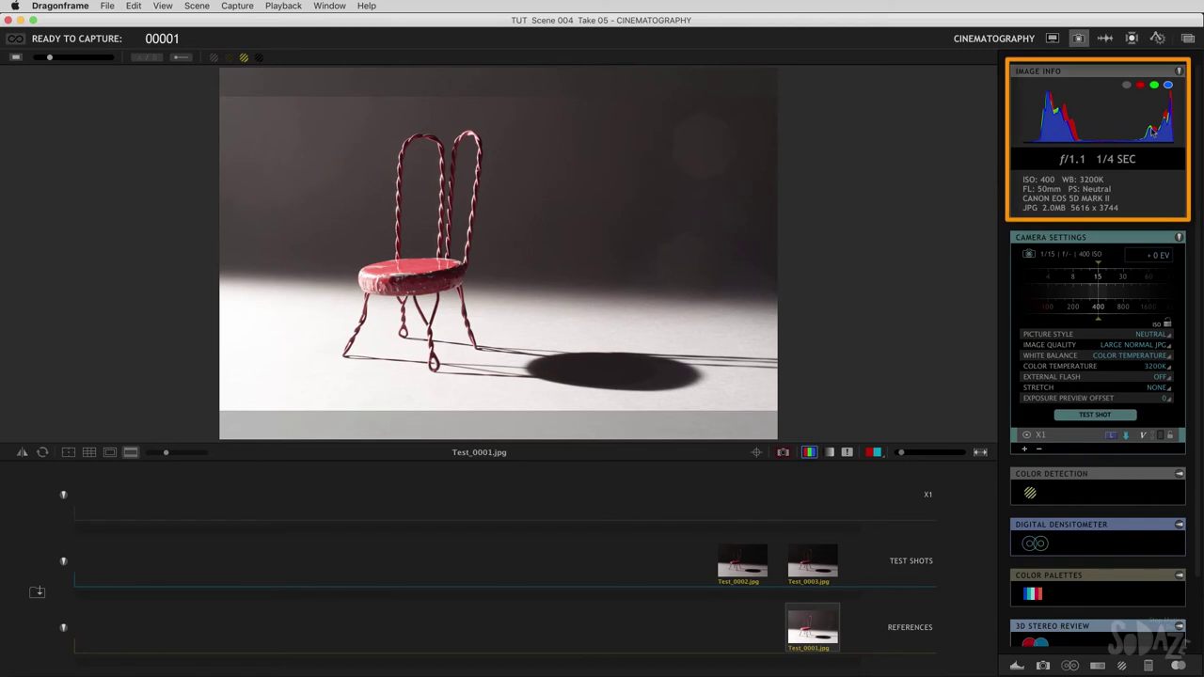
left_click(1167, 85)
left_click(1140, 85)
left_click(1127, 86)
left_click(1140, 86)
left_click(1154, 86)
left_click(1168, 85)
Compare the histogram and exposure data of Test_0003.jpg, Test_0002.jpg and the reference Test_0001.jpg
left_click(813, 564)
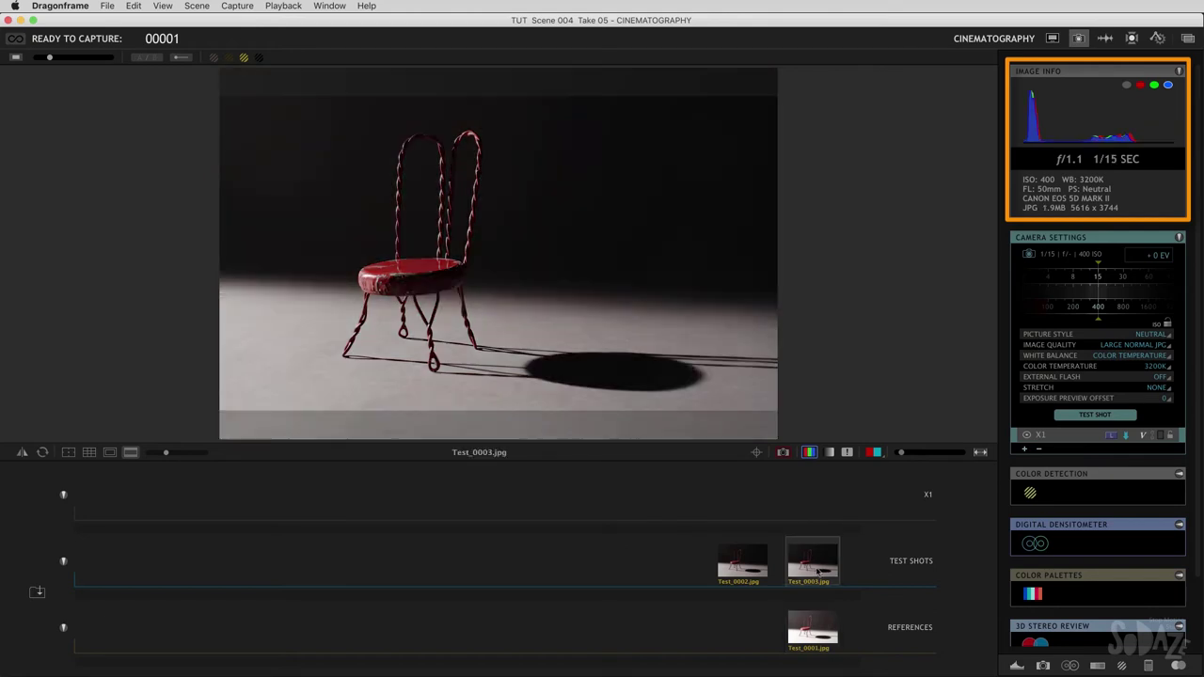
left_click(761, 566)
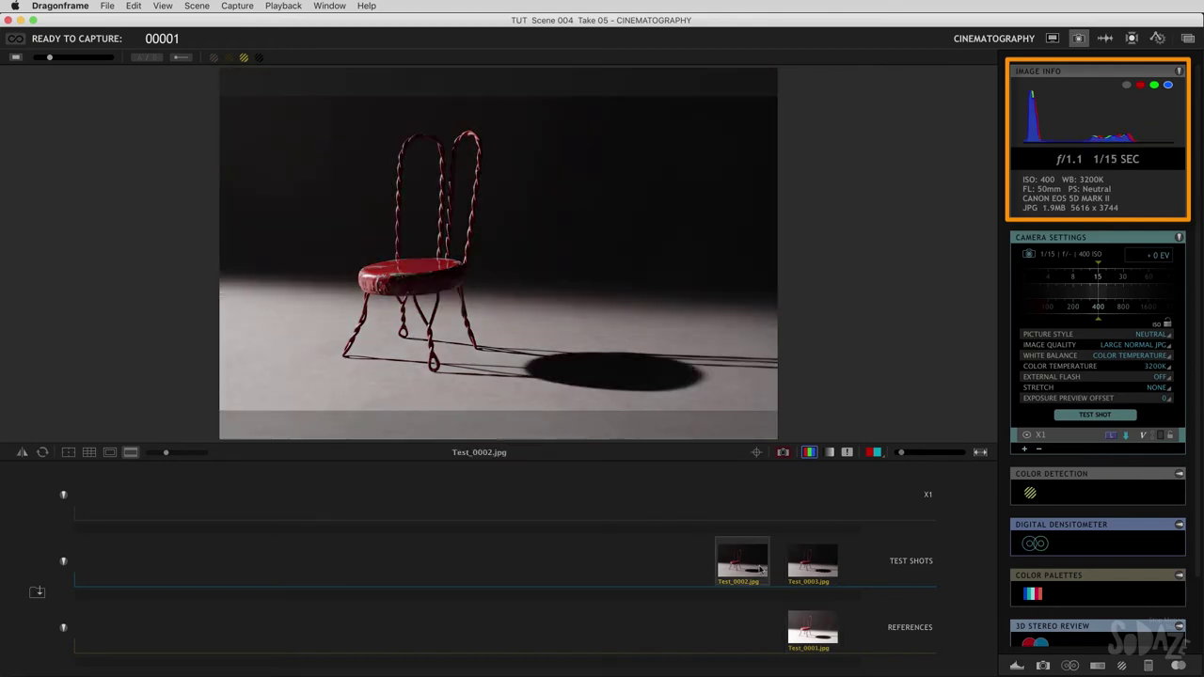
left_click(813, 627)
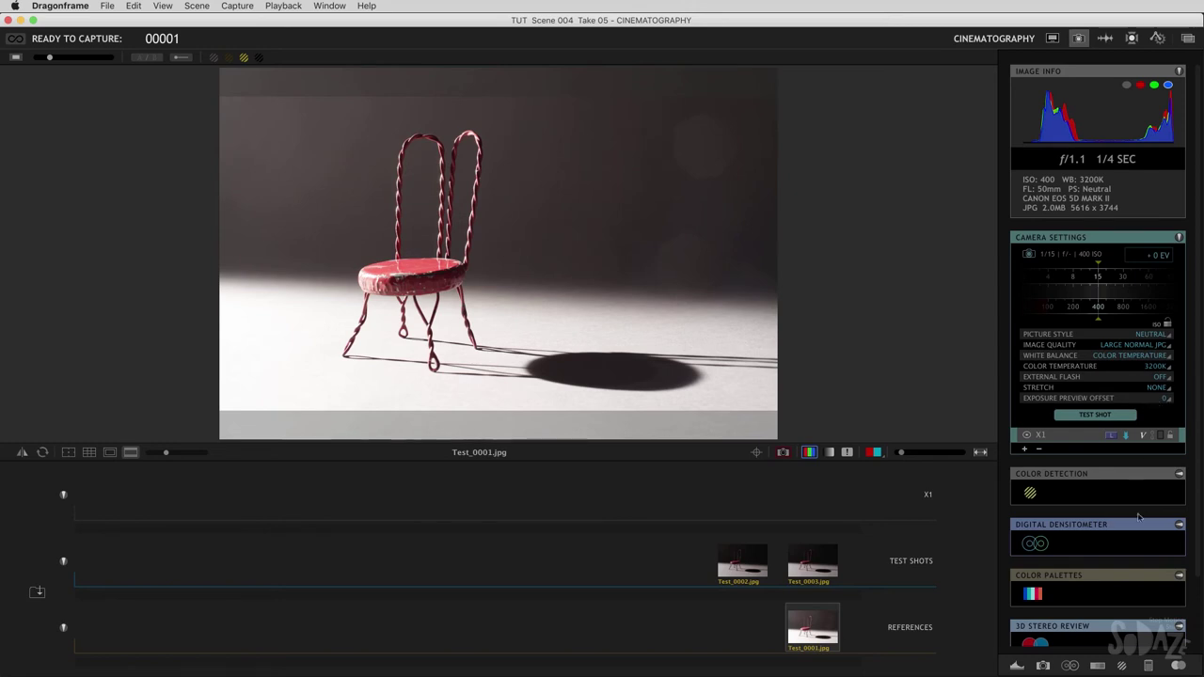
Collapse Camera Settings and Image Info, and sample the dark backdrop beside the chair as the first color detection color
left_click(1179, 237)
left_click(1179, 71)
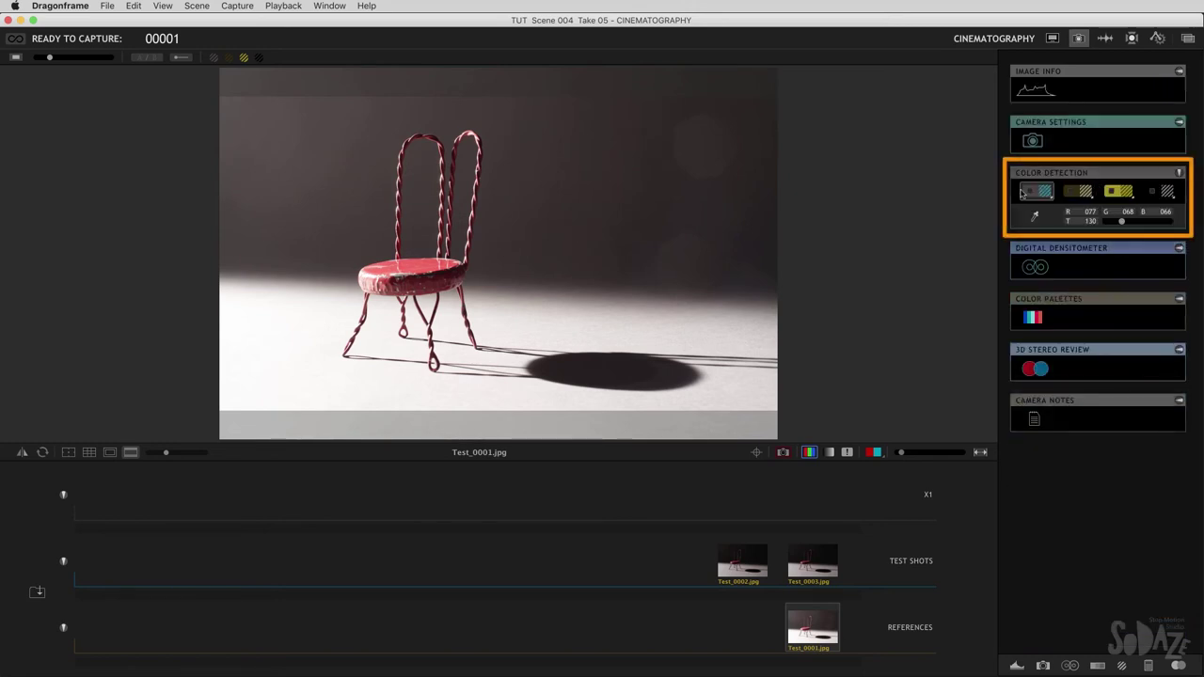
left_click(1035, 216)
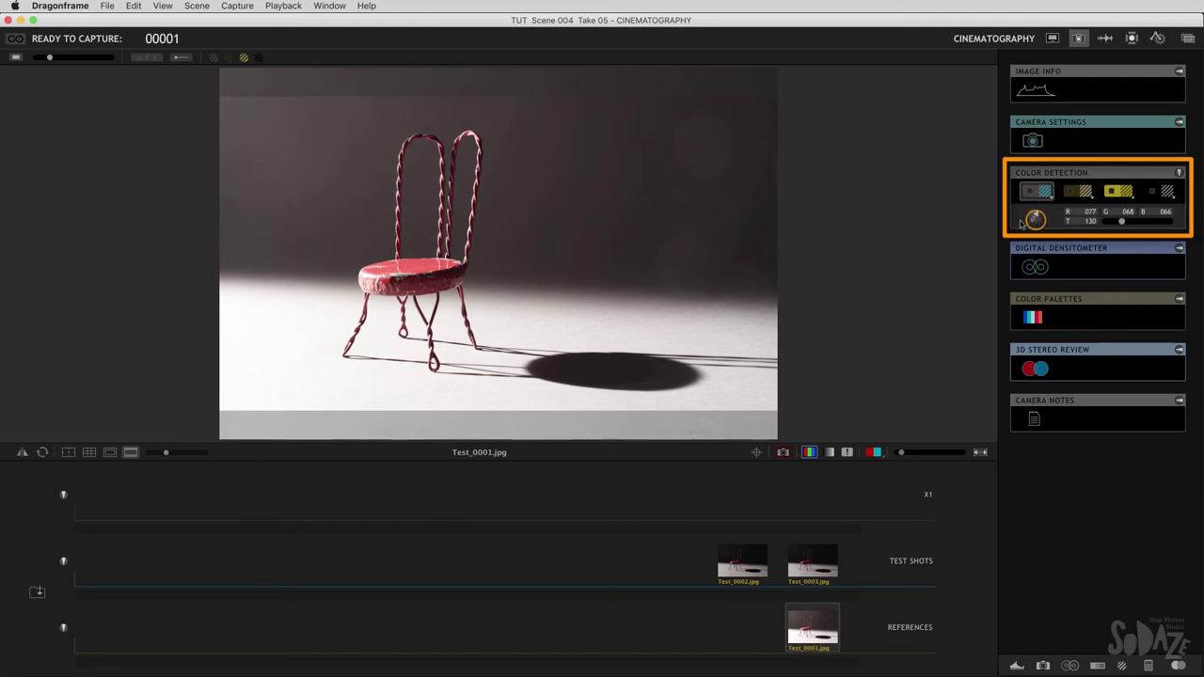
left_click_drag(512, 142, 577, 209)
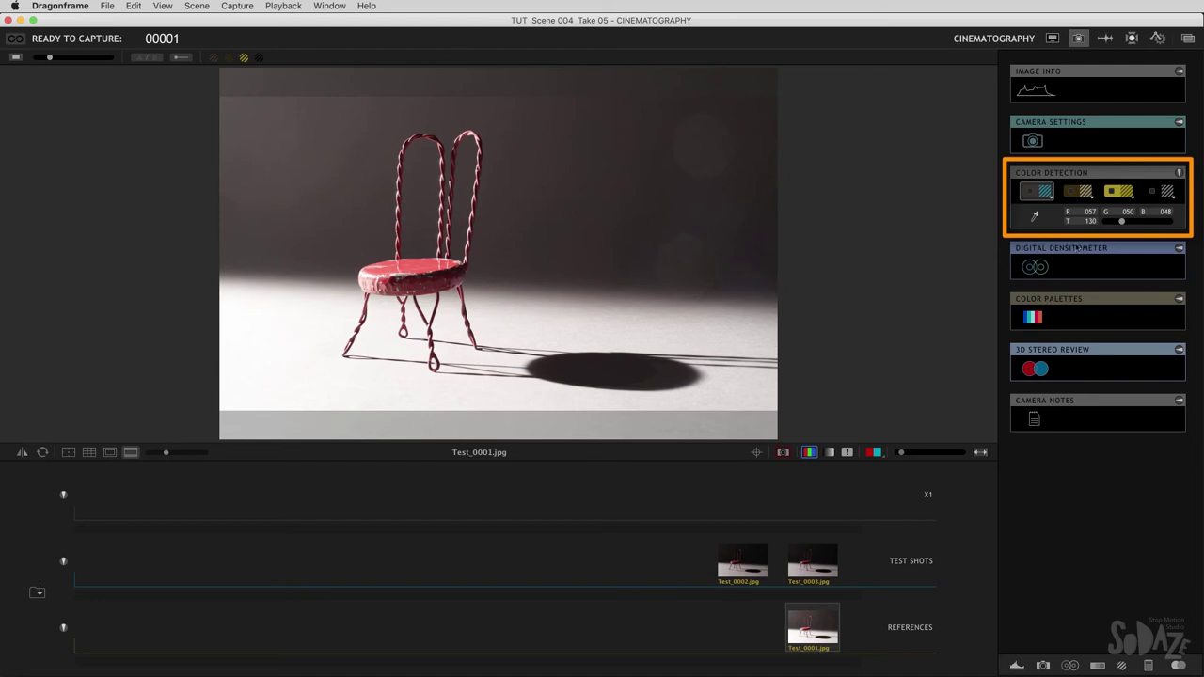
Highlight the sampled backdrop color with a detection threshold of 53, then collapse Color Detection
left_click_drag(1121, 222, 1137, 224)
left_click(1032, 193)
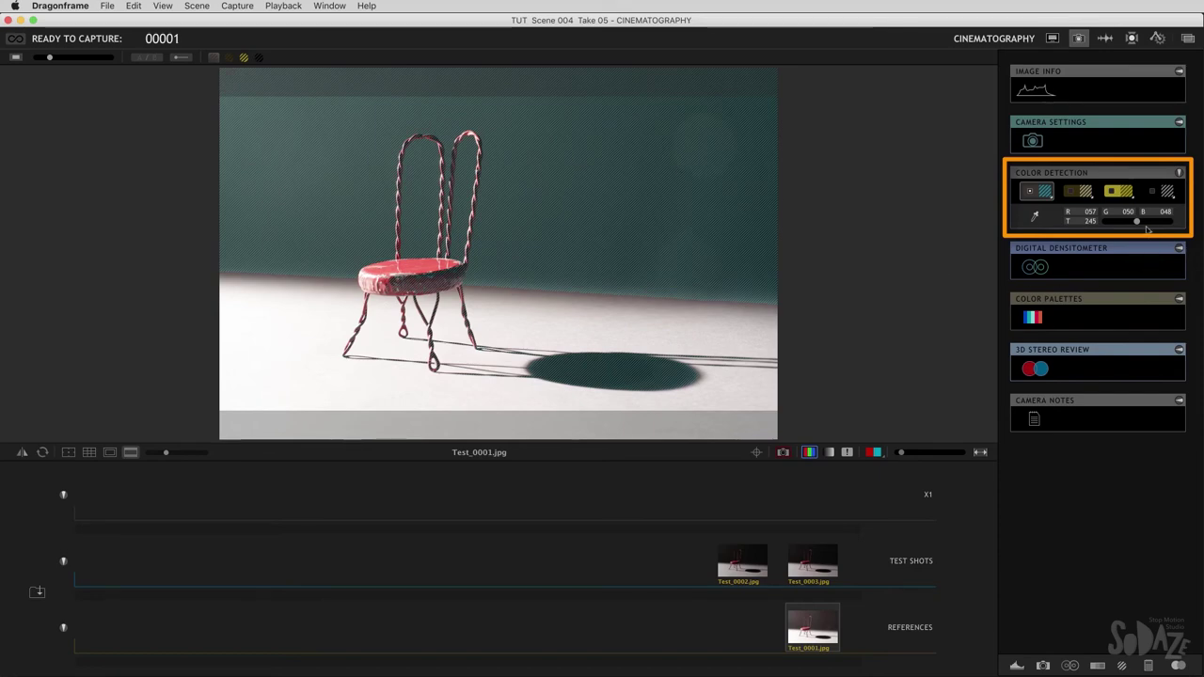
left_click_drag(1136, 223, 1113, 224)
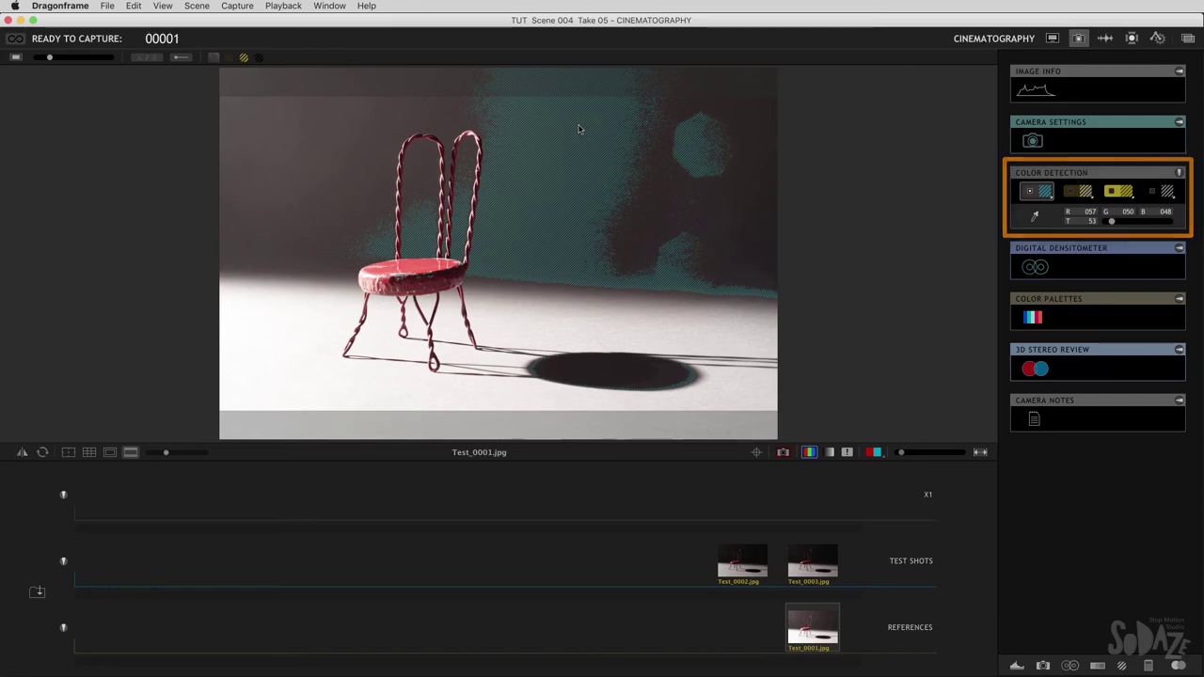
left_click(1179, 173)
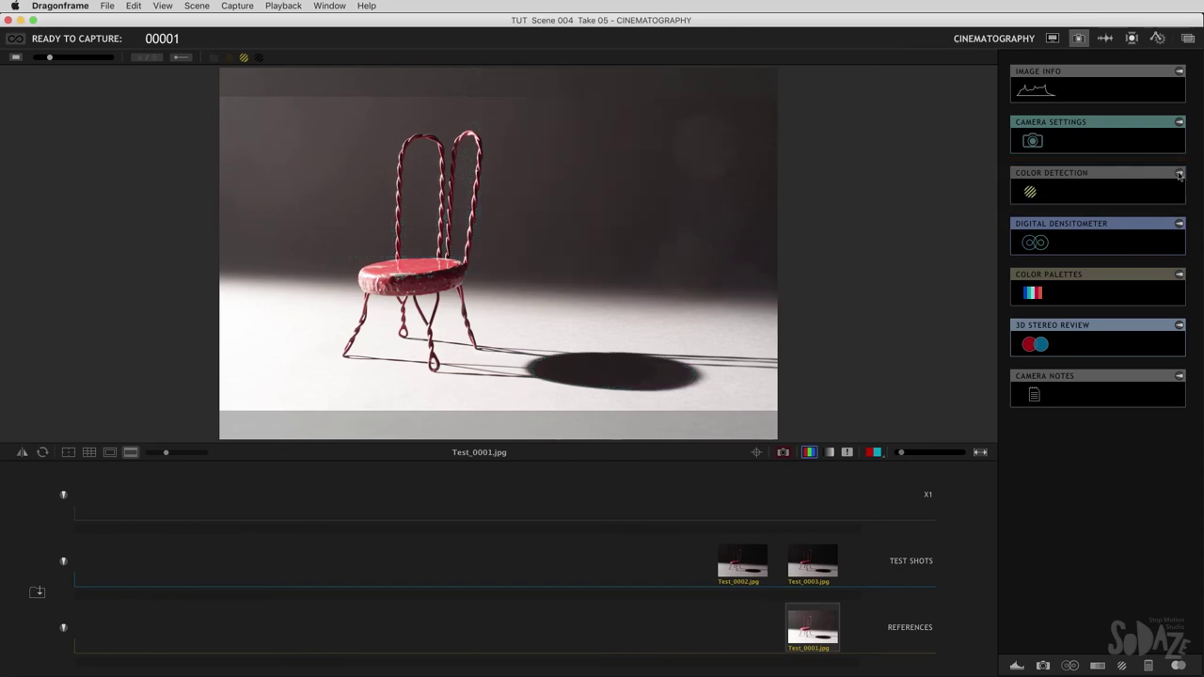
Enable the Digital Densitometer and place the blue probe on the backdrop's upper right and the green probe on its left side
left_click(1179, 224)
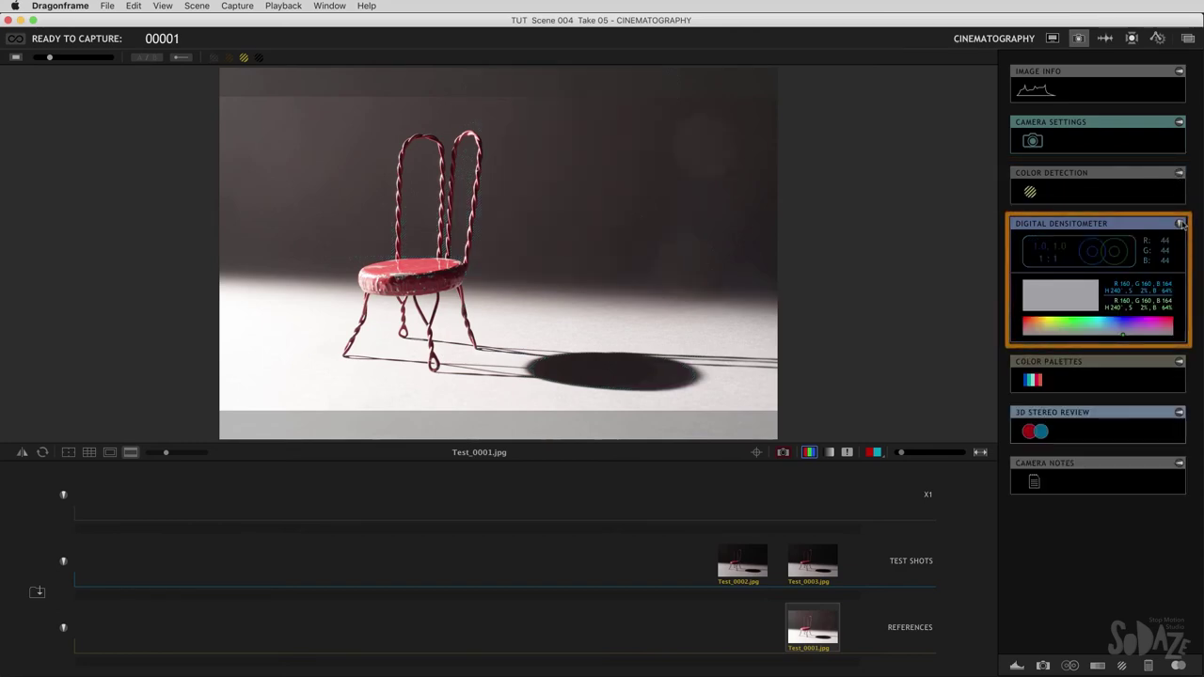
left_click(1091, 254)
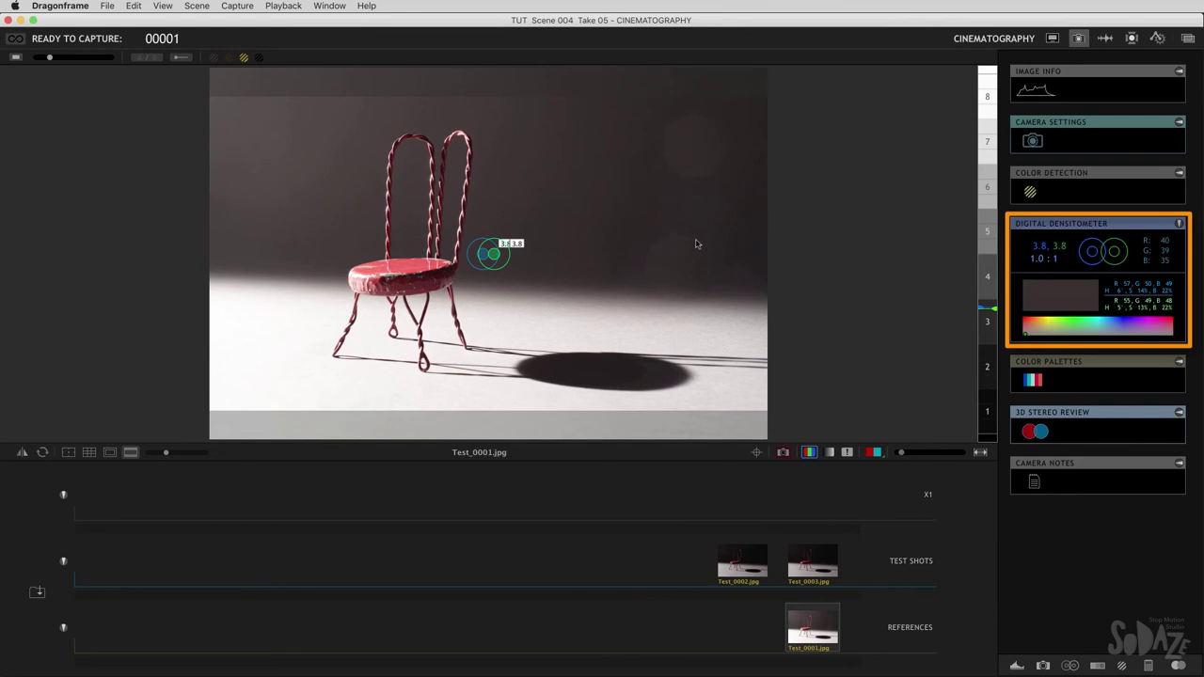
left_click_drag(512, 246, 652, 121)
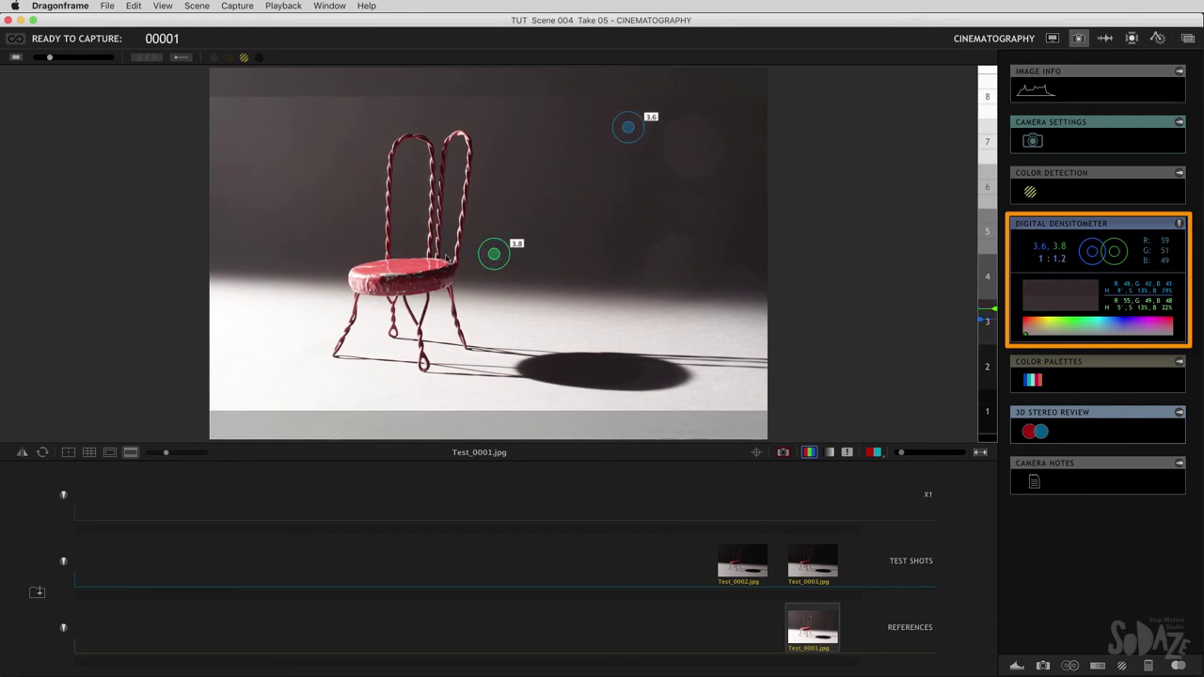
left_click_drag(490, 256, 259, 219)
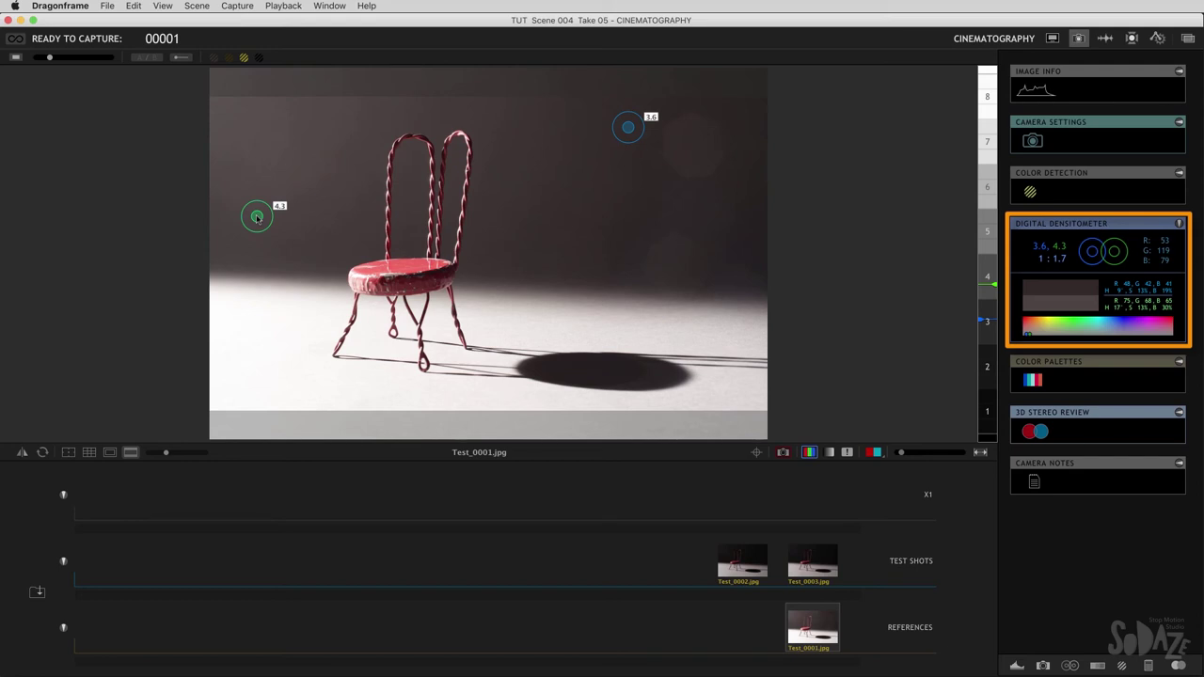
Move the green densitometer probe slightly lower on the backdrop beside the chair and collapse the Digital Densitometer
left_click_drag(257, 217, 259, 240)
left_click(1179, 223)
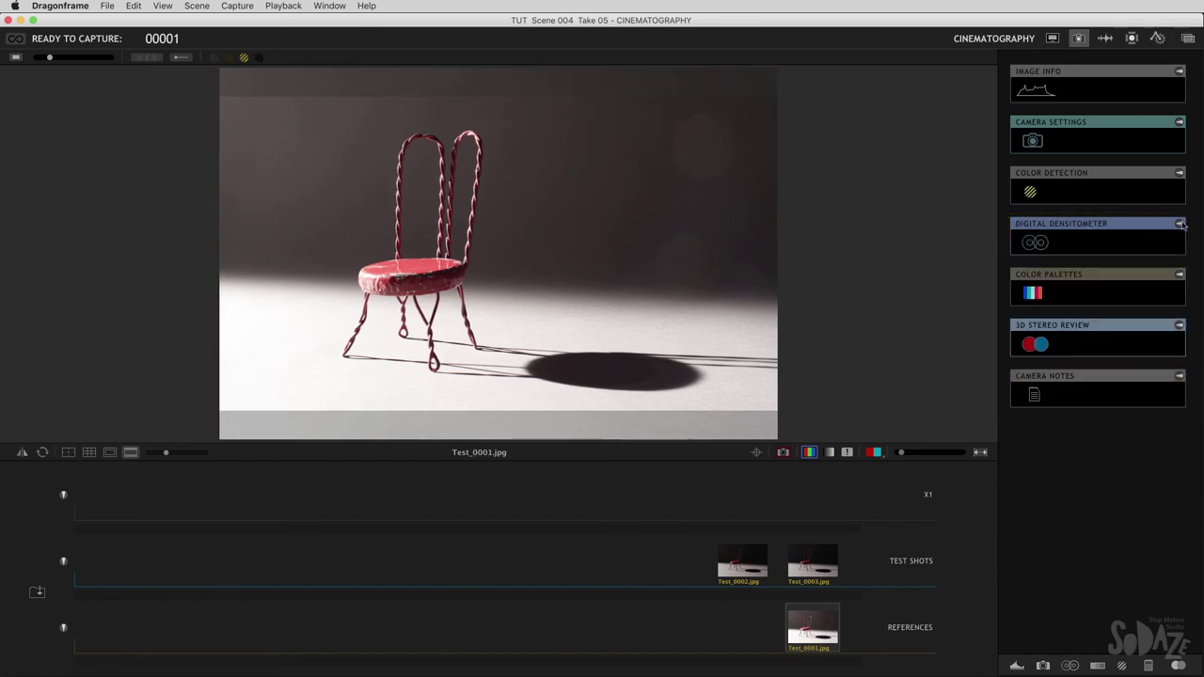
Display a color palette strip over the image and place its five sample points on the backdrop, the red seat and three floor areas
left_click(1180, 274)
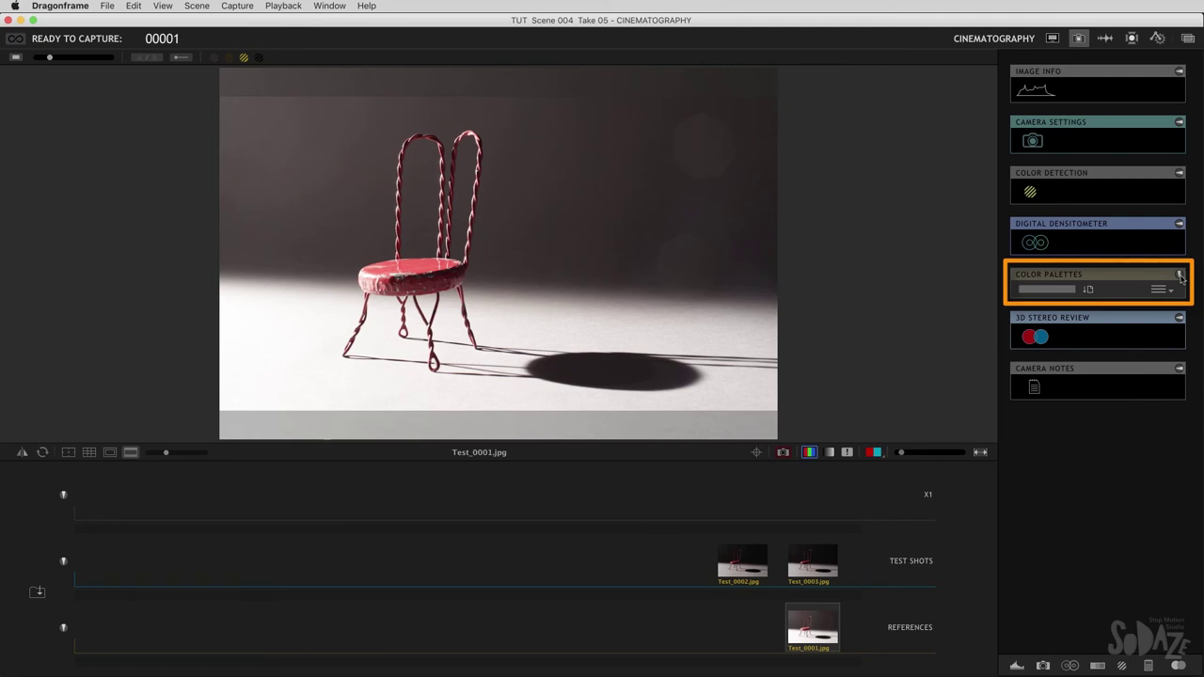
left_click(1063, 291)
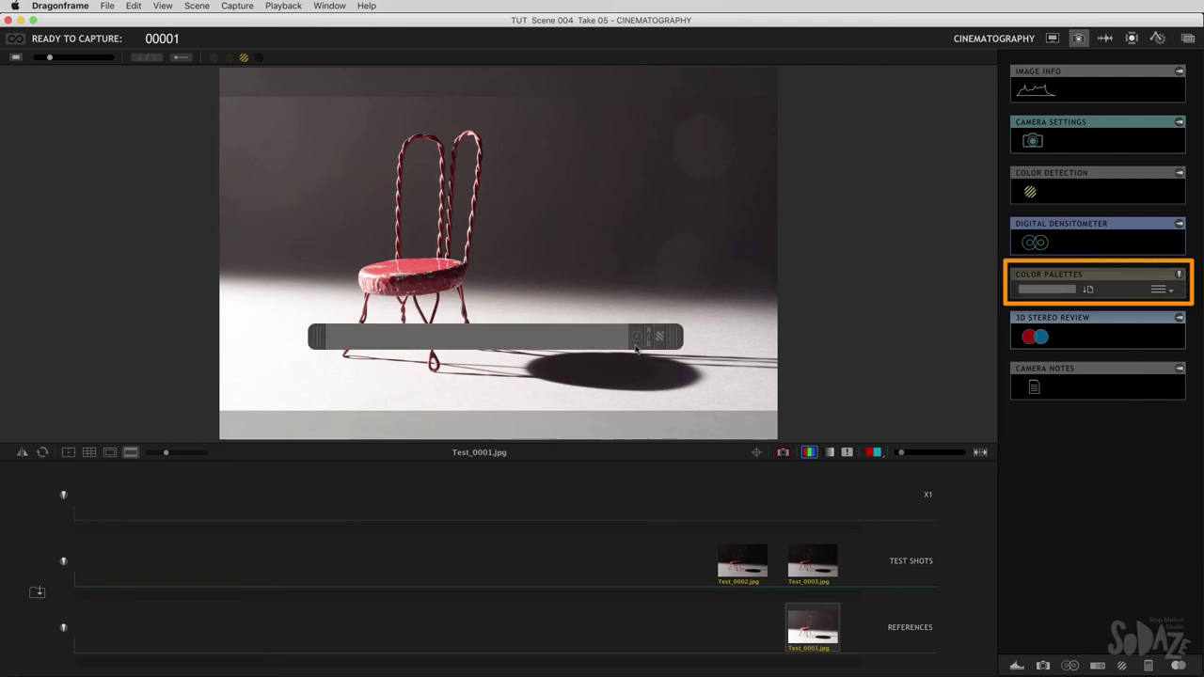
left_click(638, 339)
left_click_drag(599, 292, 626, 224)
left_click_drag(634, 303, 697, 307)
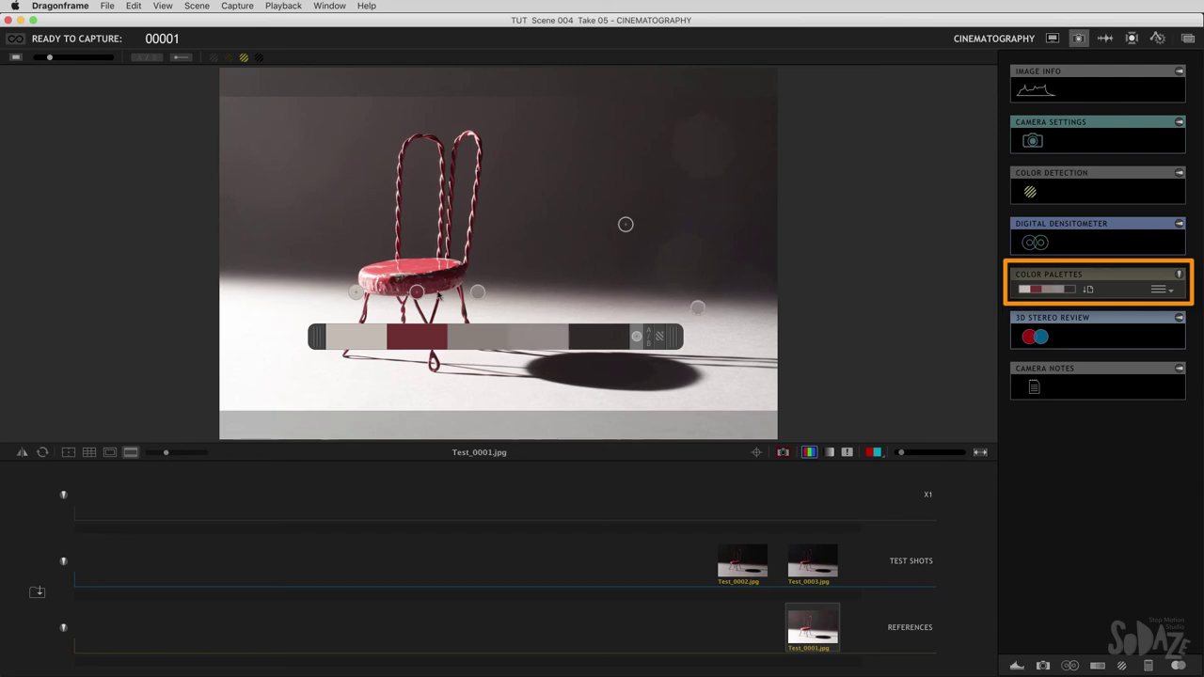
left_click_drag(416, 292, 419, 261)
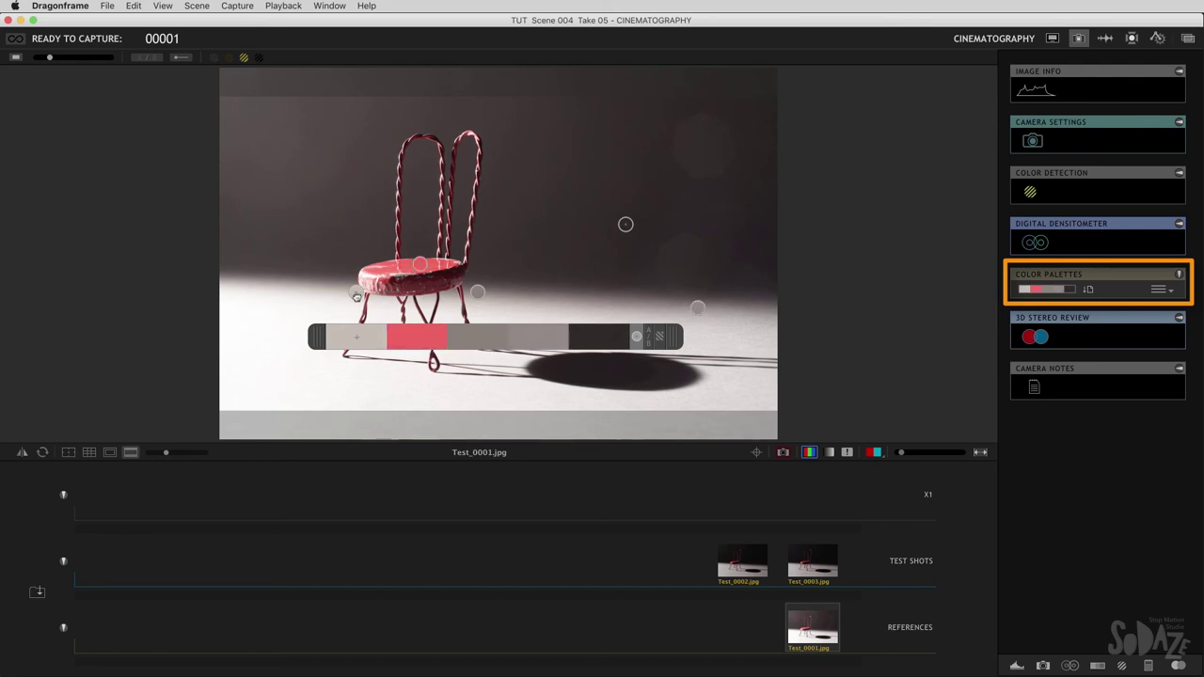
left_click_drag(358, 292, 292, 292)
left_click_drag(478, 293, 544, 392)
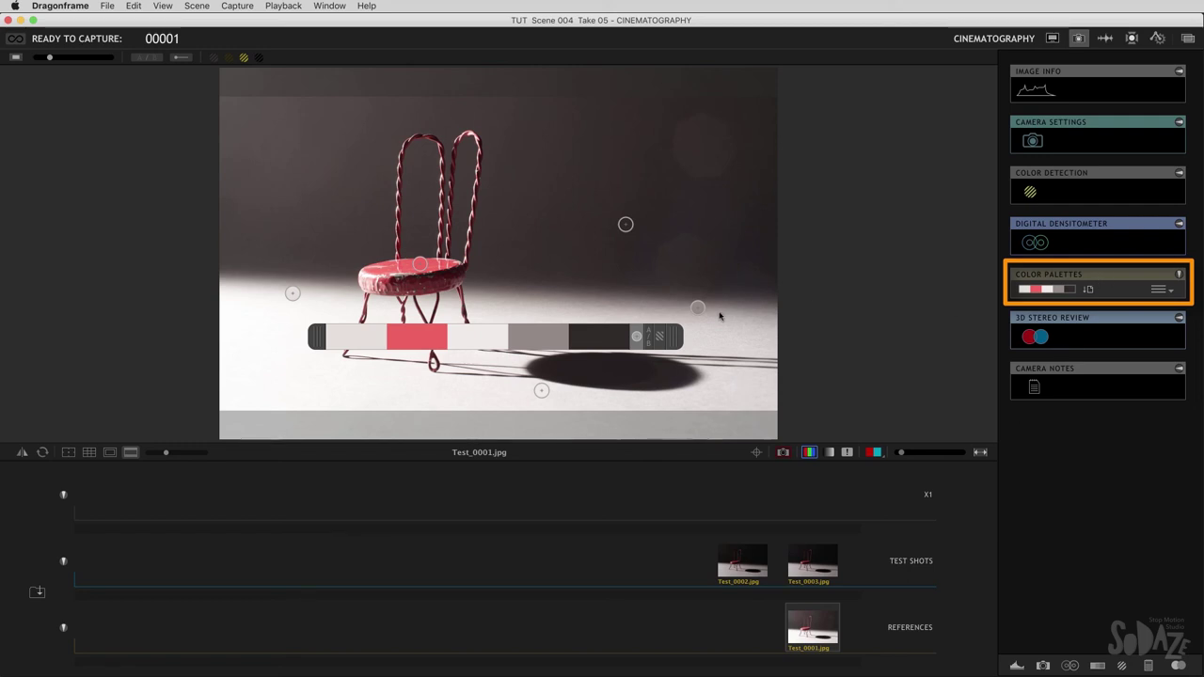
Move the palette strip up across the chair's backrest with its swatches shown as stripes, and collapse Color Palettes
left_click_drag(673, 338, 668, 162)
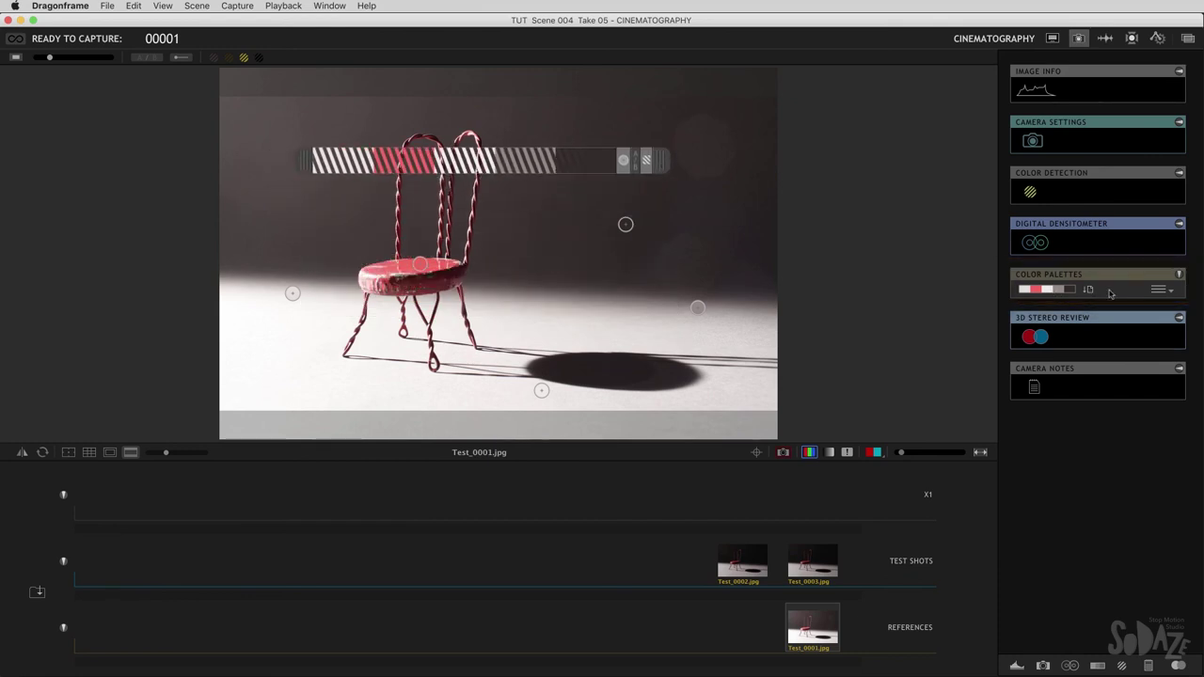
left_click(1180, 273)
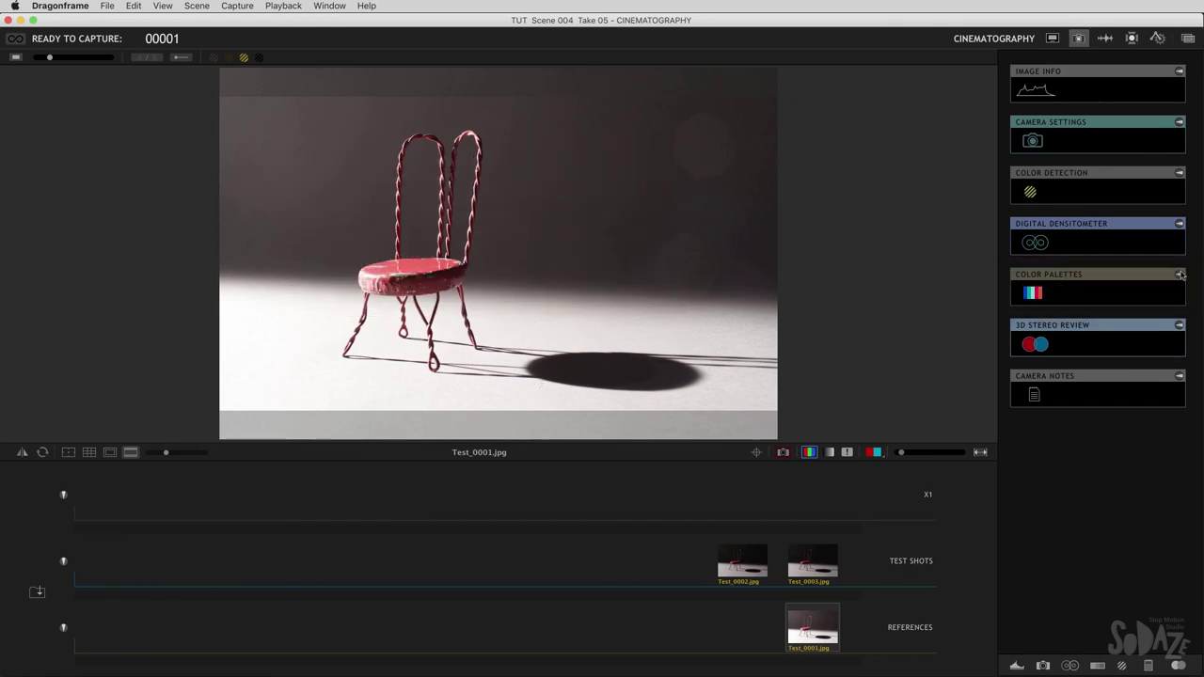
Look over the 3D Stereo Review and Camera Notes palettes, collapsing each one after viewing it
left_click(1179, 325)
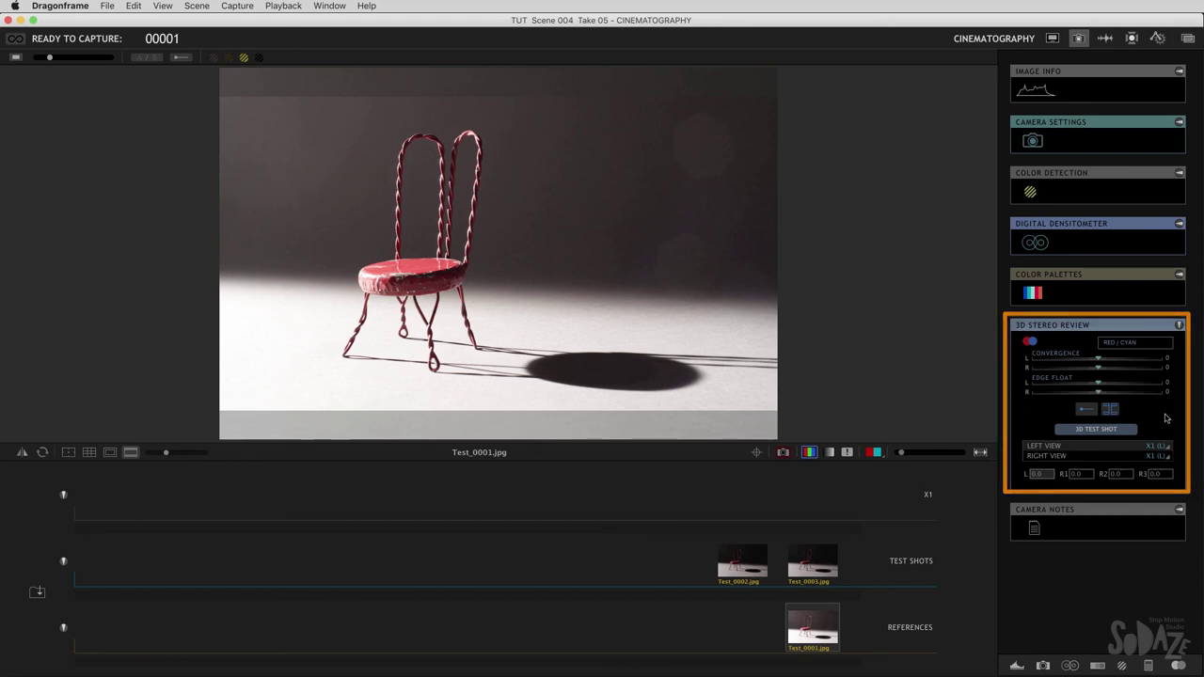
left_click(1179, 325)
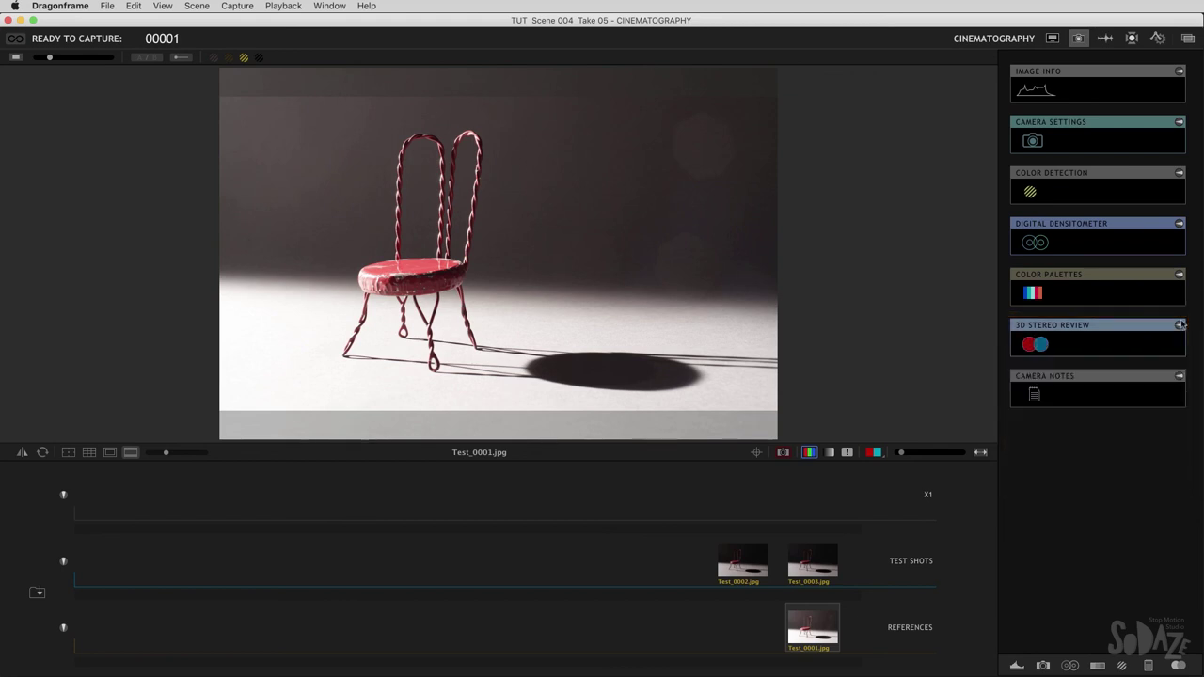
left_click(1180, 375)
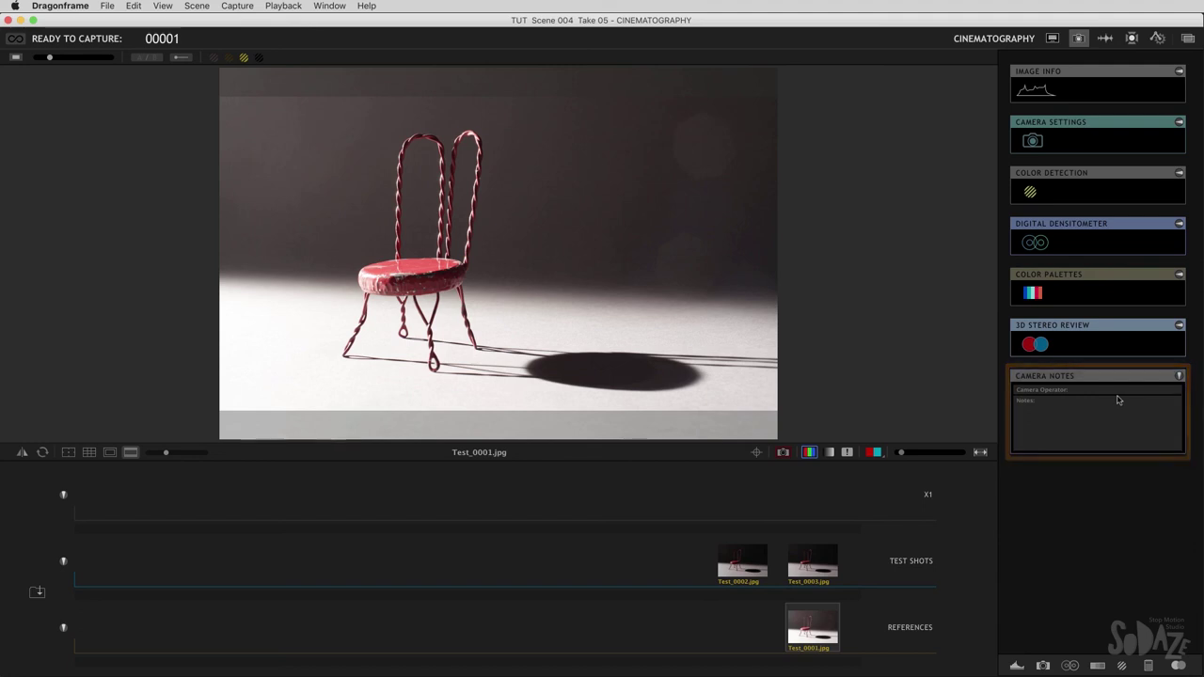
left_click(1179, 376)
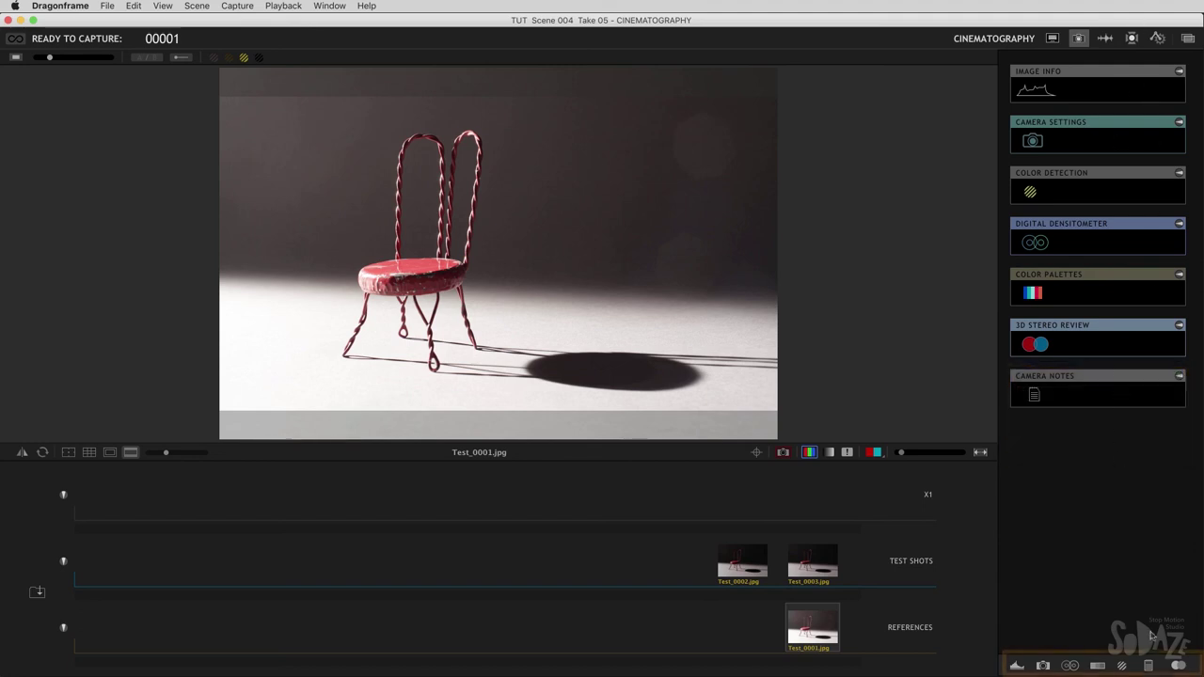
Hide all the palettes of the Cinematography workspace, from 3D Stereo Review through Image Info
left_click(1178, 666)
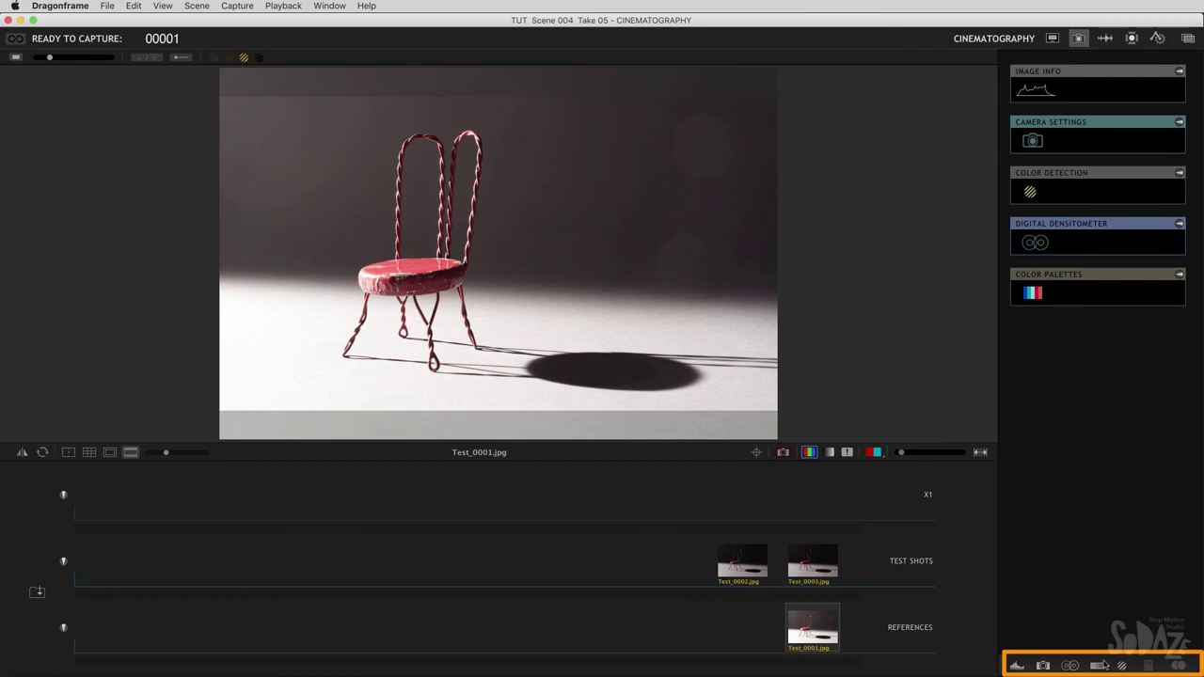
left_click(1097, 665)
left_click(1069, 665)
left_click(1042, 665)
left_click(1020, 664)
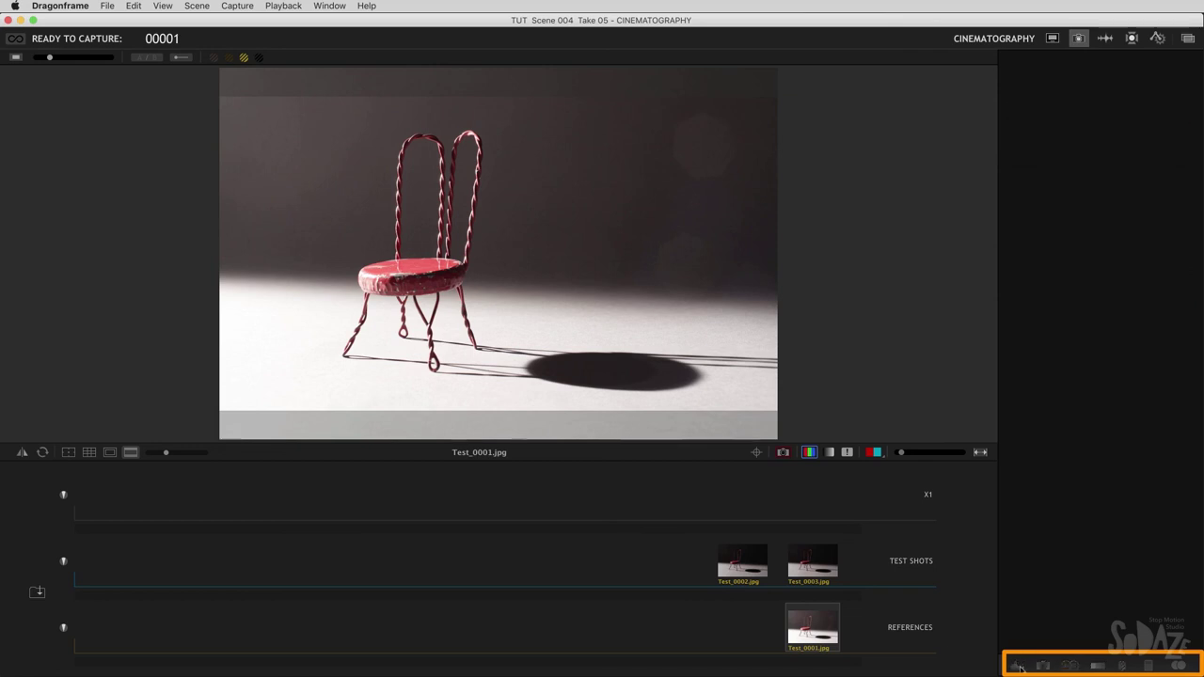
Show only Image Info, Camera Settings and Digital Densitometer, and reorder them with Digital Densitometer first and Image Info last
left_click(1019, 666)
left_click(1042, 665)
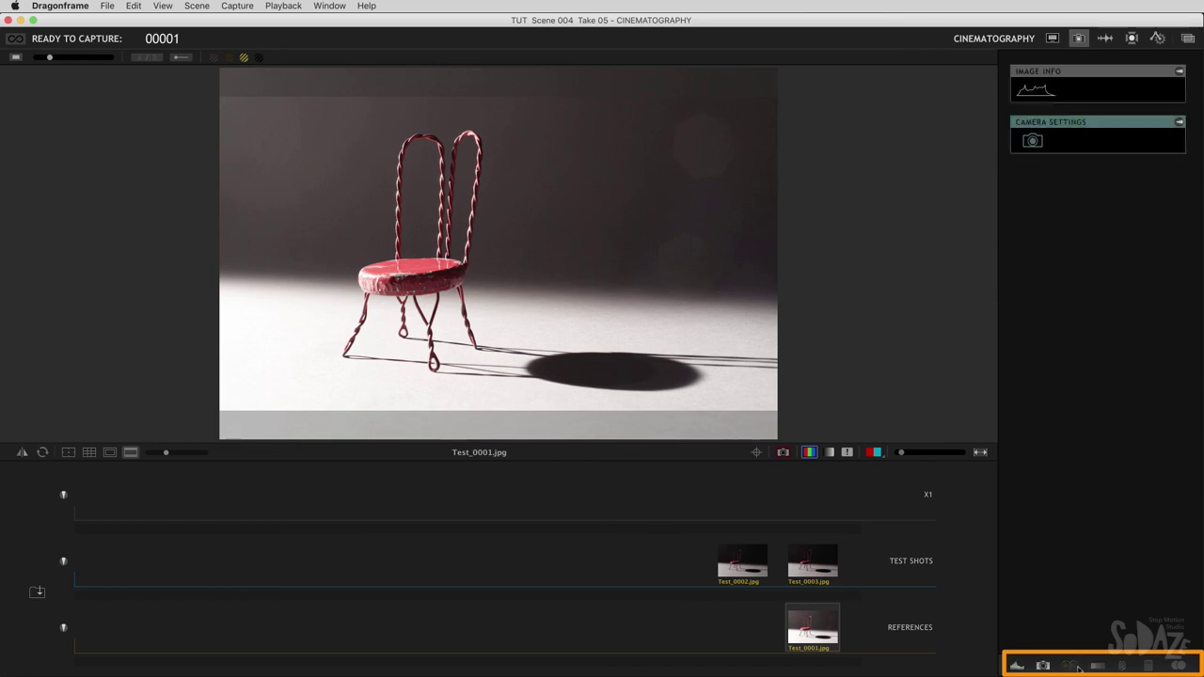
left_click(1071, 666)
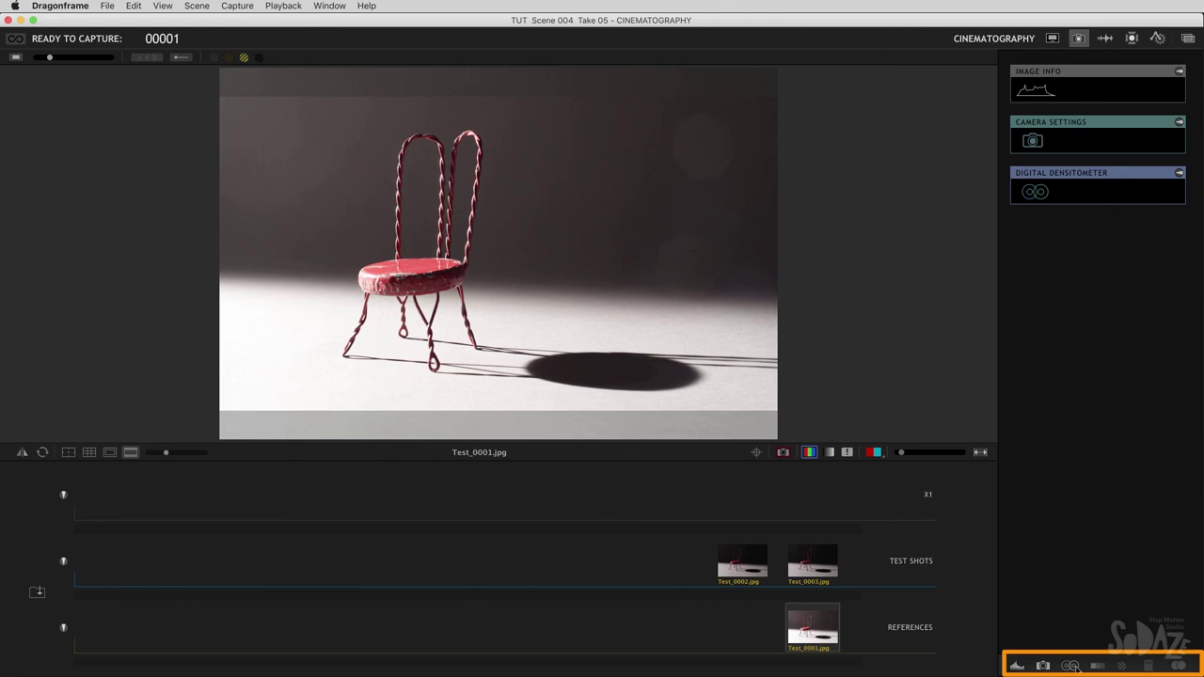
left_click_drag(1171, 169, 1108, 69)
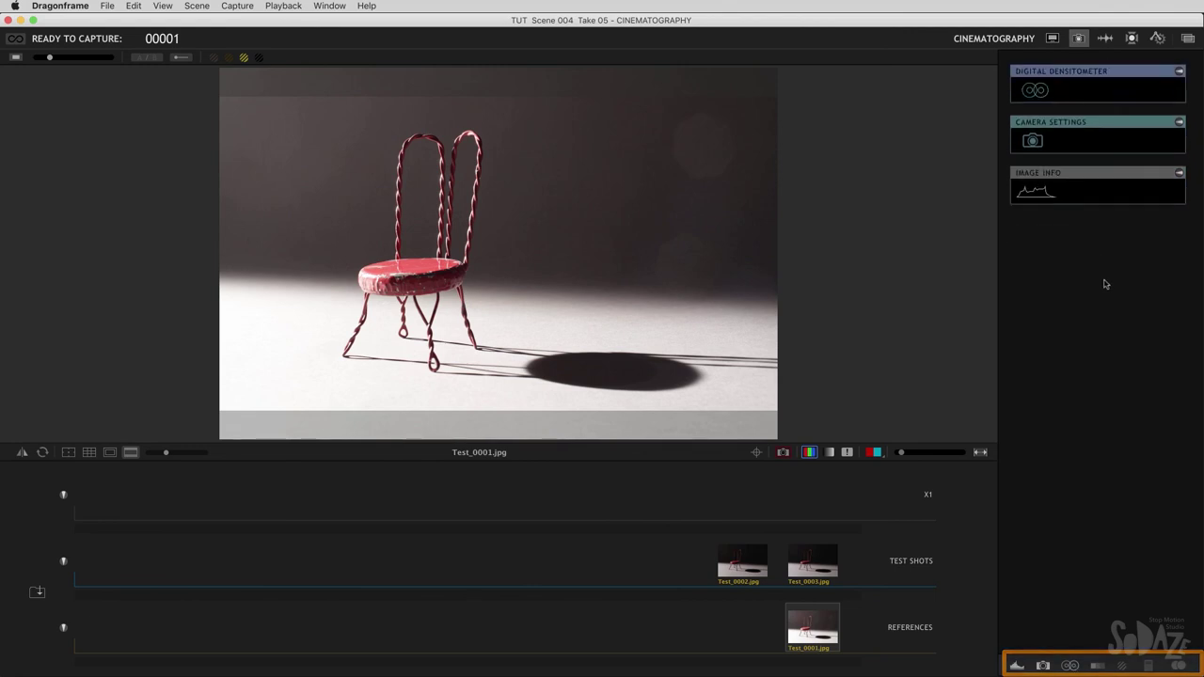